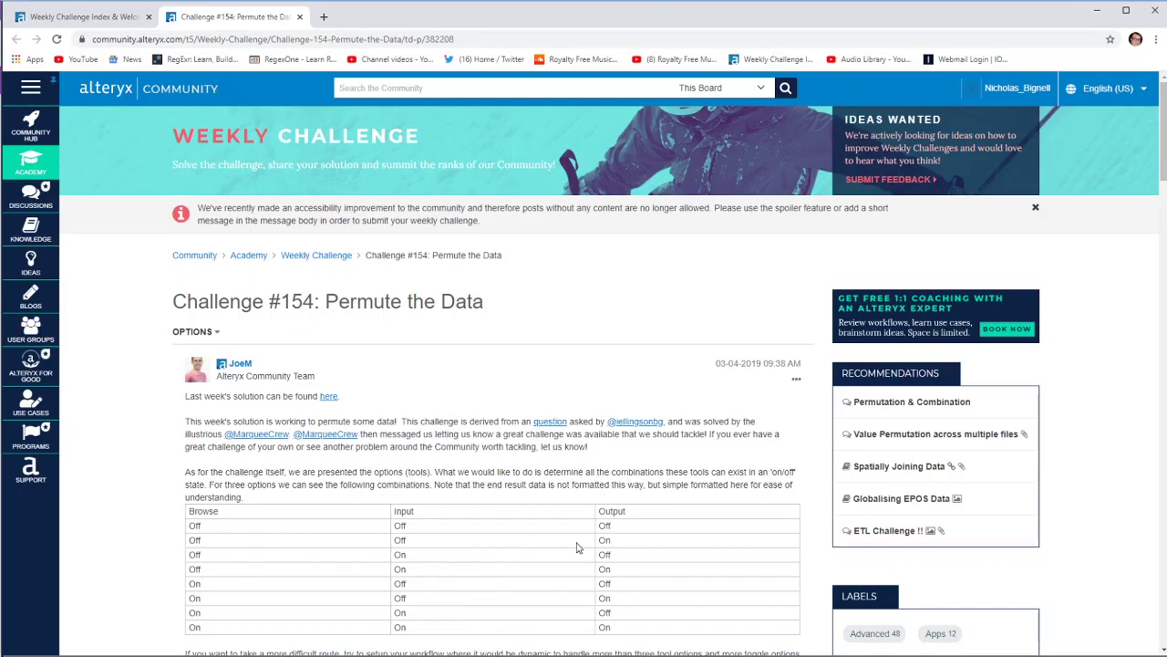
Review the expected output's 24 Scenario, Option 1 and Option 2 rows against the browser challenge page
{"action": "key", "text": "alt+Tab"}
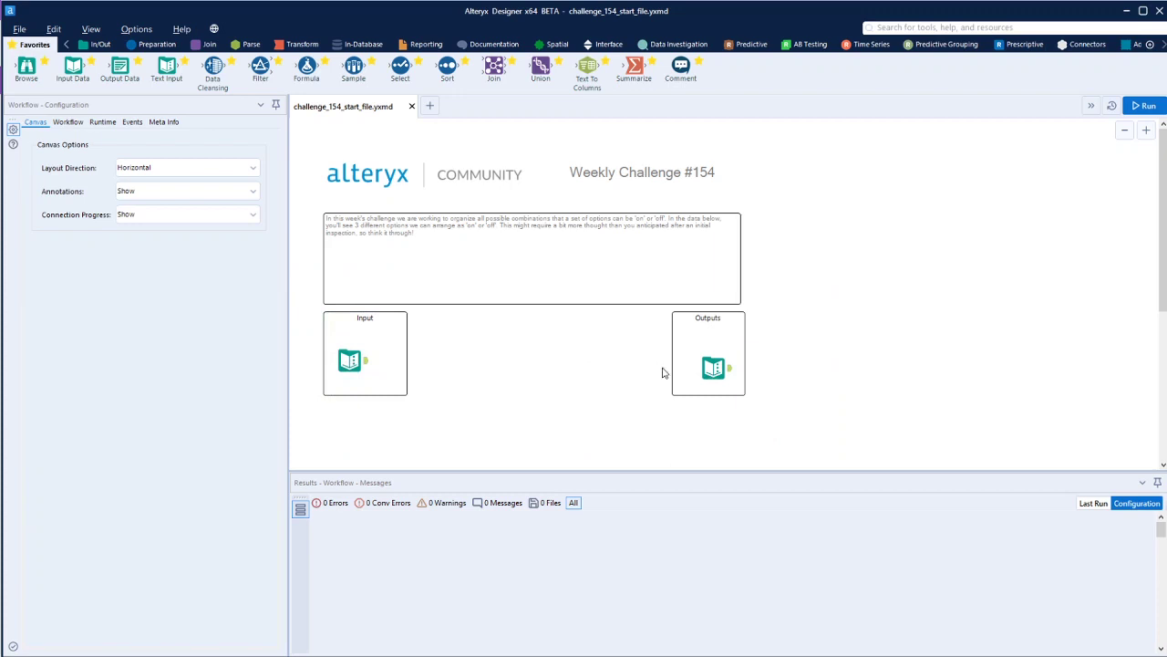
{"action": "left_click", "coordinate": [709, 364]}
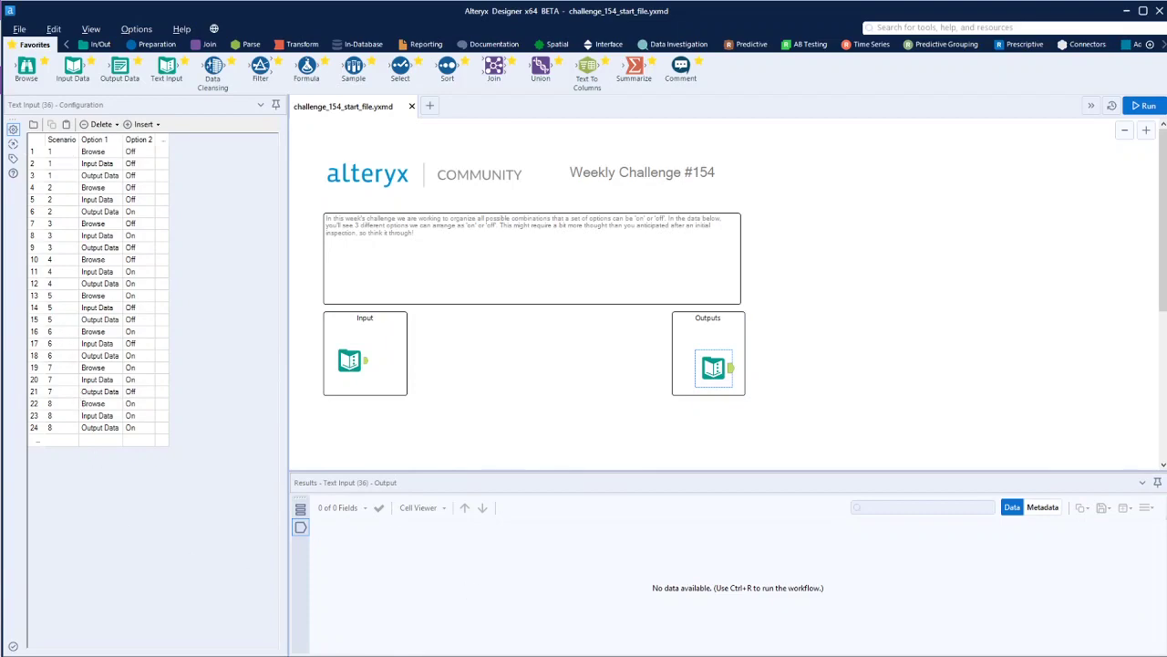
{"action": "key", "text": "alt+Tab"}
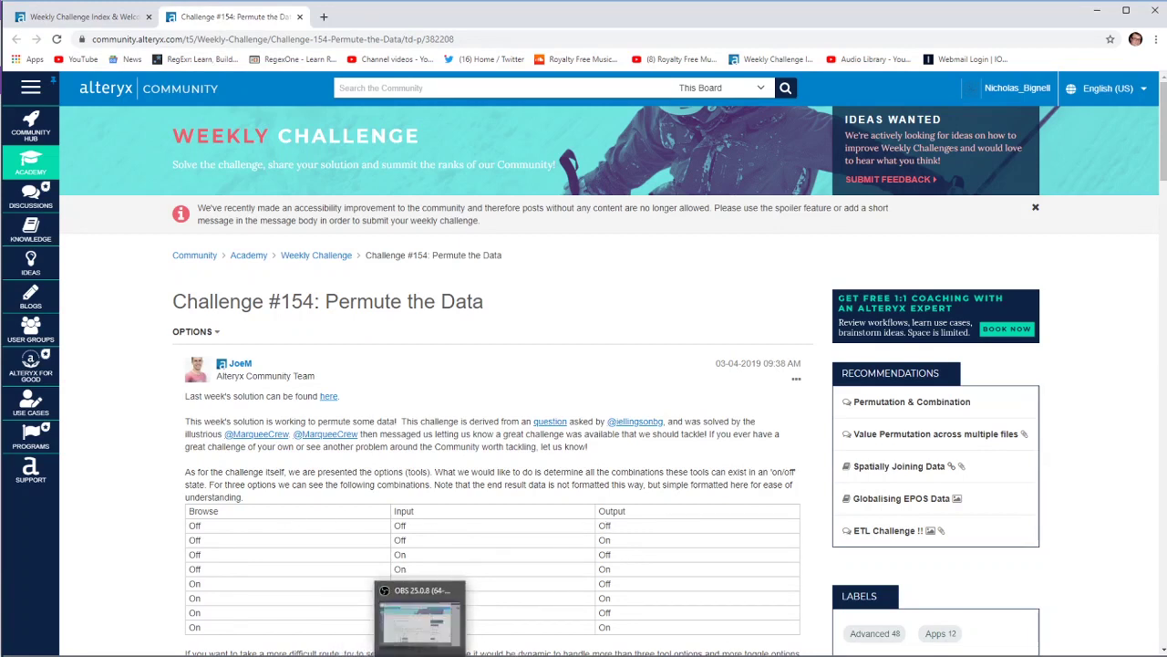
{"action": "left_click", "coordinate": [499, 613]}
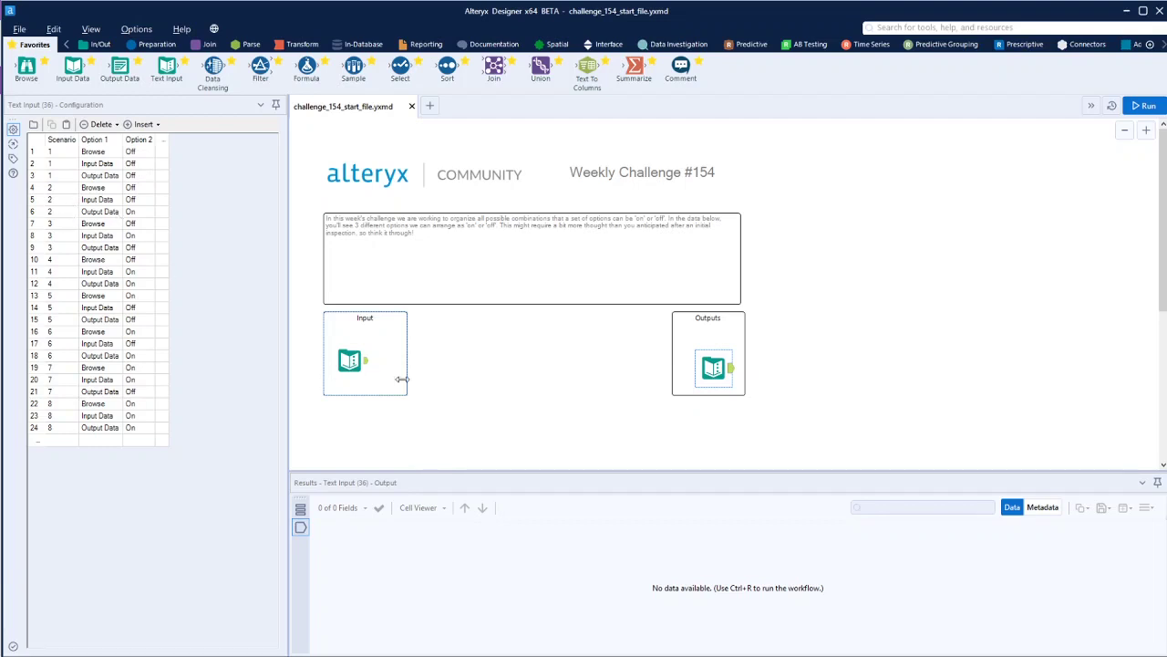
Place a new Text Input below the Input container and name its column Option 2
{"action": "left_click", "coordinate": [366, 368]}
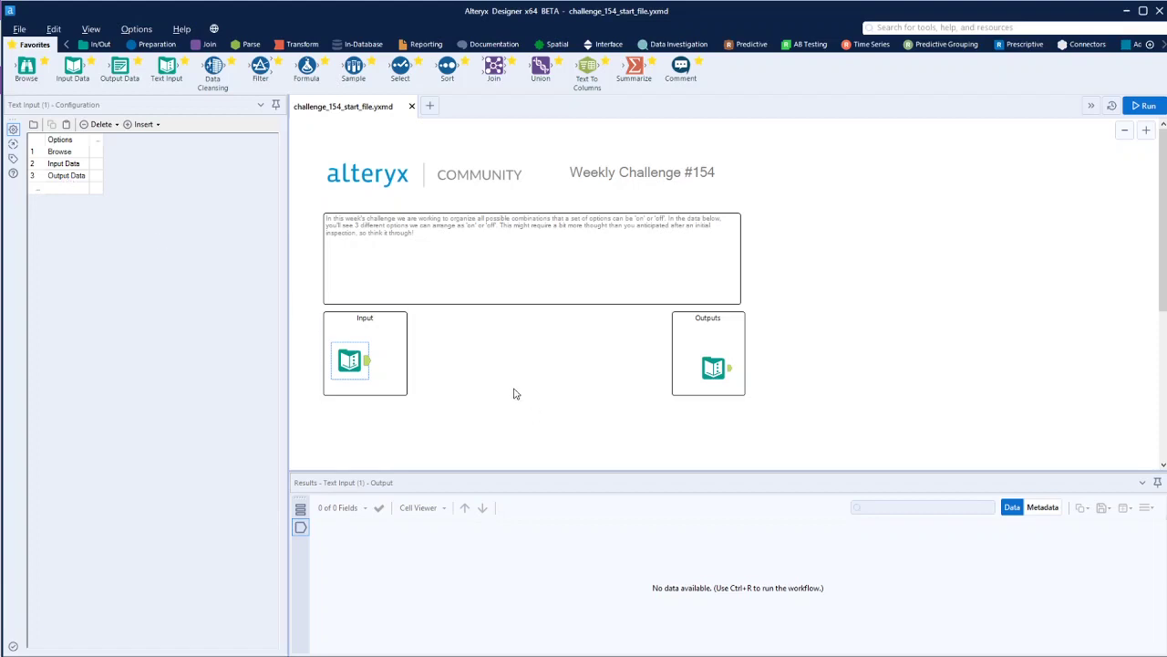
{"action": "mouse_move", "coordinate": [166, 65]}
{"action": "left_mouse_down"}
{"action": "mouse_move", "coordinate": [362, 440]}
{"action": "mouse_move", "coordinate": [352, 442]}
{"action": "left_mouse_up"}
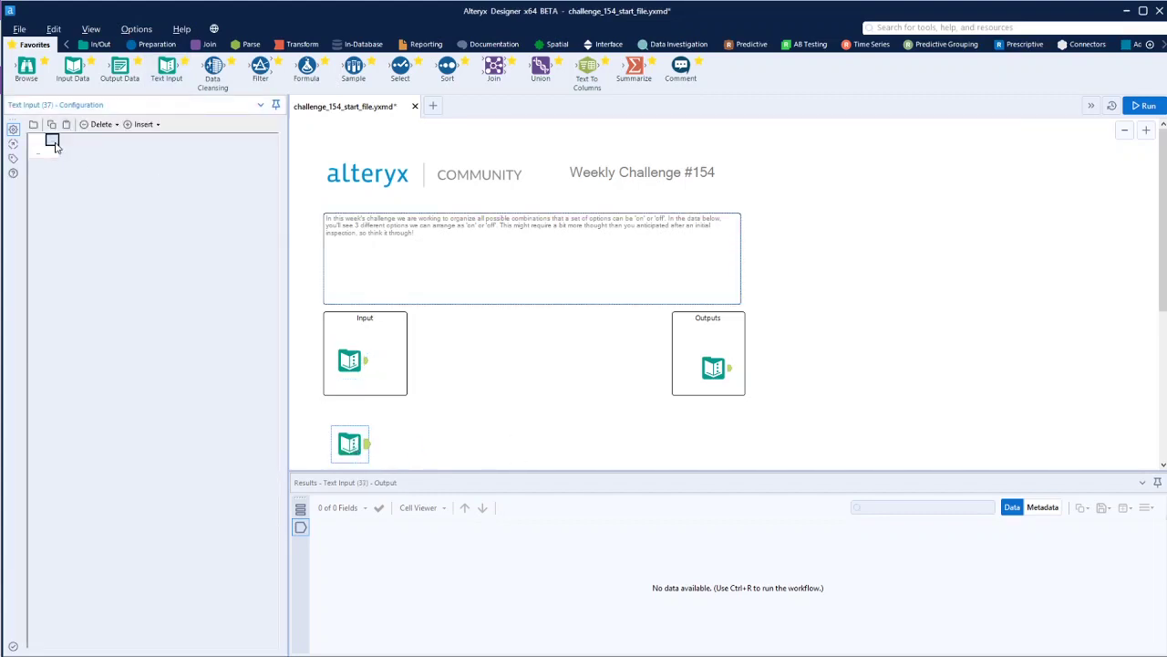
{"action": "left_click", "coordinate": [52, 141]}
{"action": "type", "text": "Op"}
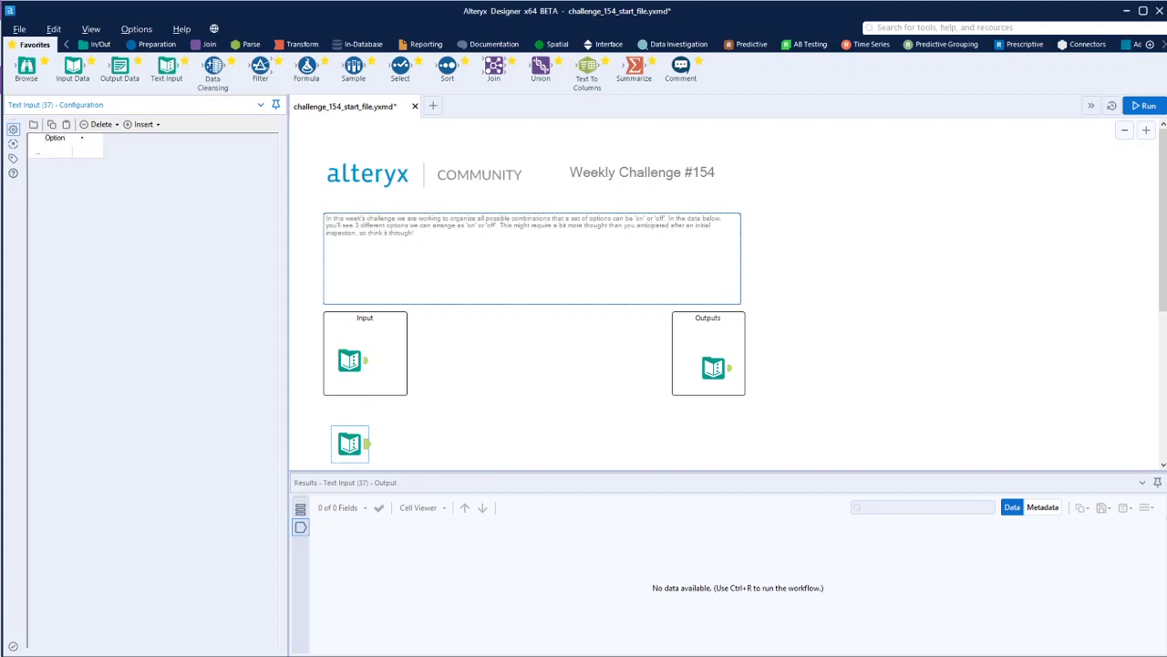
{"action": "type", "text": "tion"}
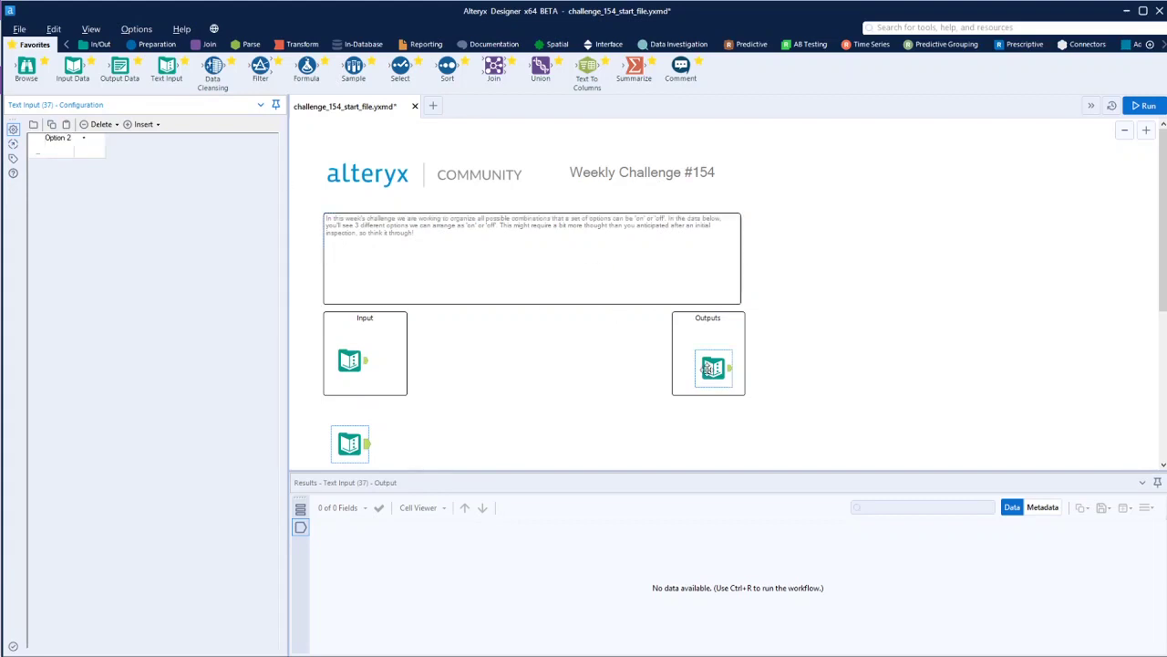
{"action": "key", "text": "Return"}
Enter Off and On as the two rows of the Option 2 column
{"action": "left_click", "coordinate": [730, 372]}
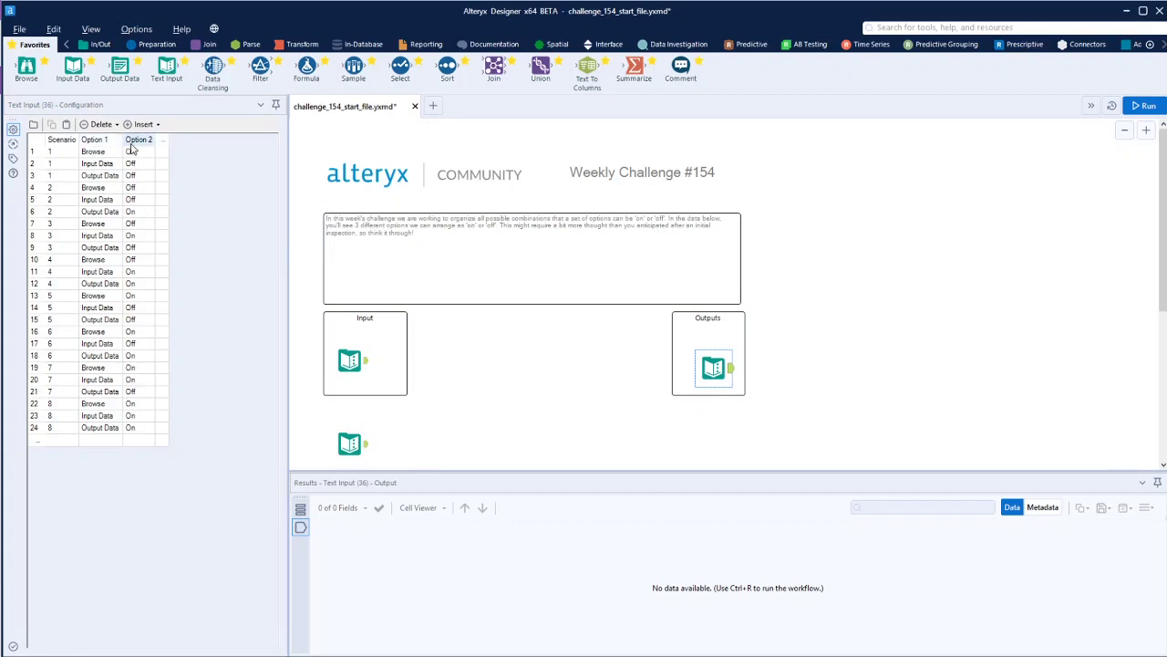
{"action": "left_click", "coordinate": [357, 445]}
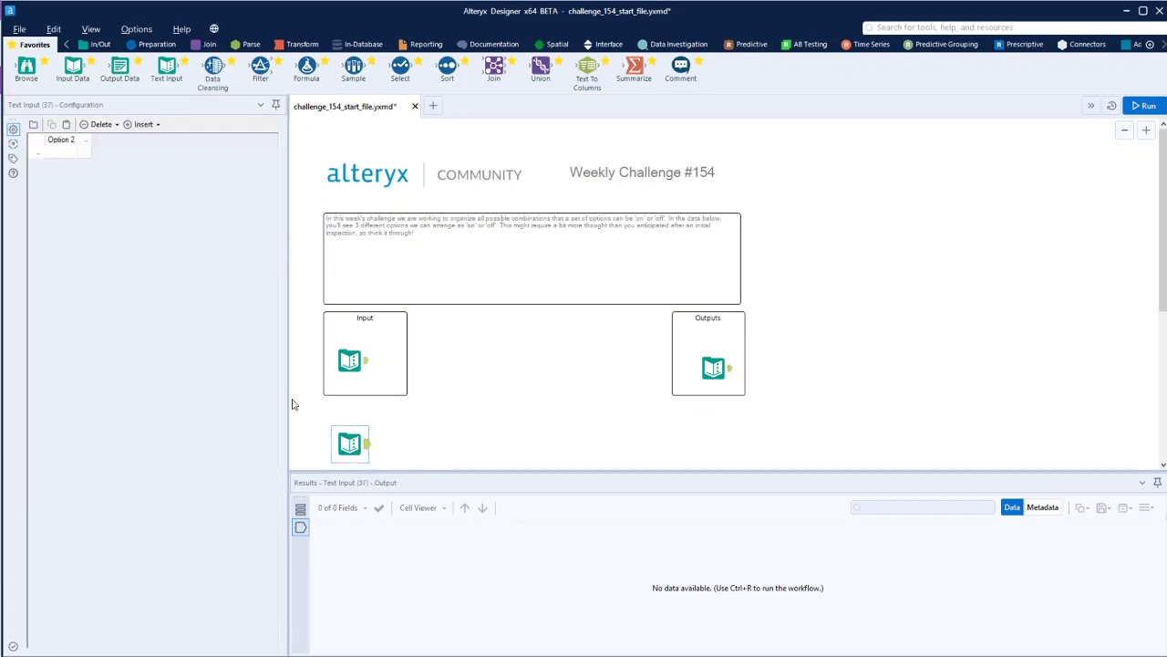
{"action": "left_click", "coordinate": [66, 155]}
{"action": "type", "text": "Off"}
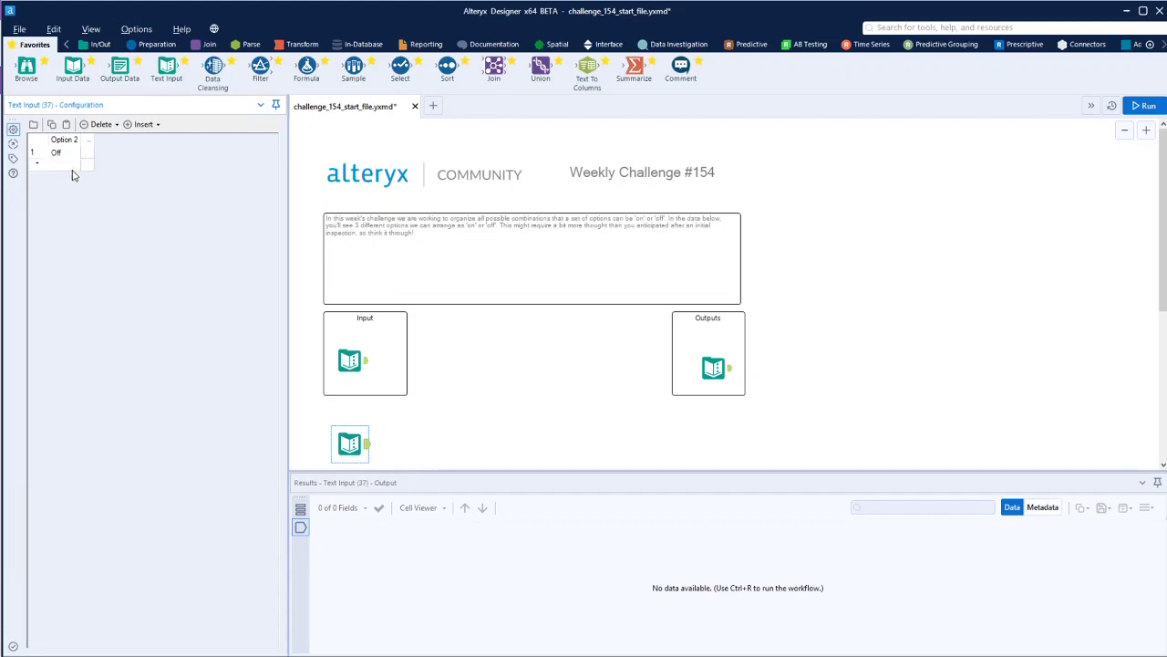
{"action": "left_click", "coordinate": [69, 168]}
{"action": "type", "text": "On"}
{"action": "left_click", "coordinate": [575, 374]}
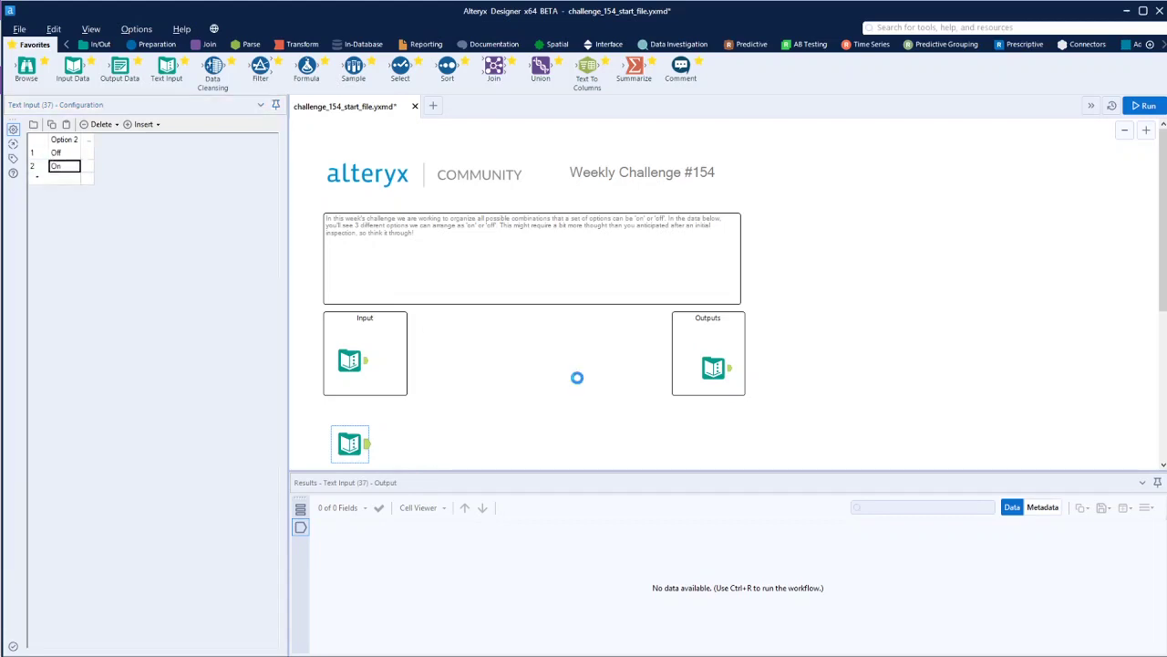
Append the Off/On Text Input to the Input data with Append Fields and run, giving 6 records
{"action": "left_click", "coordinate": [198, 49]}
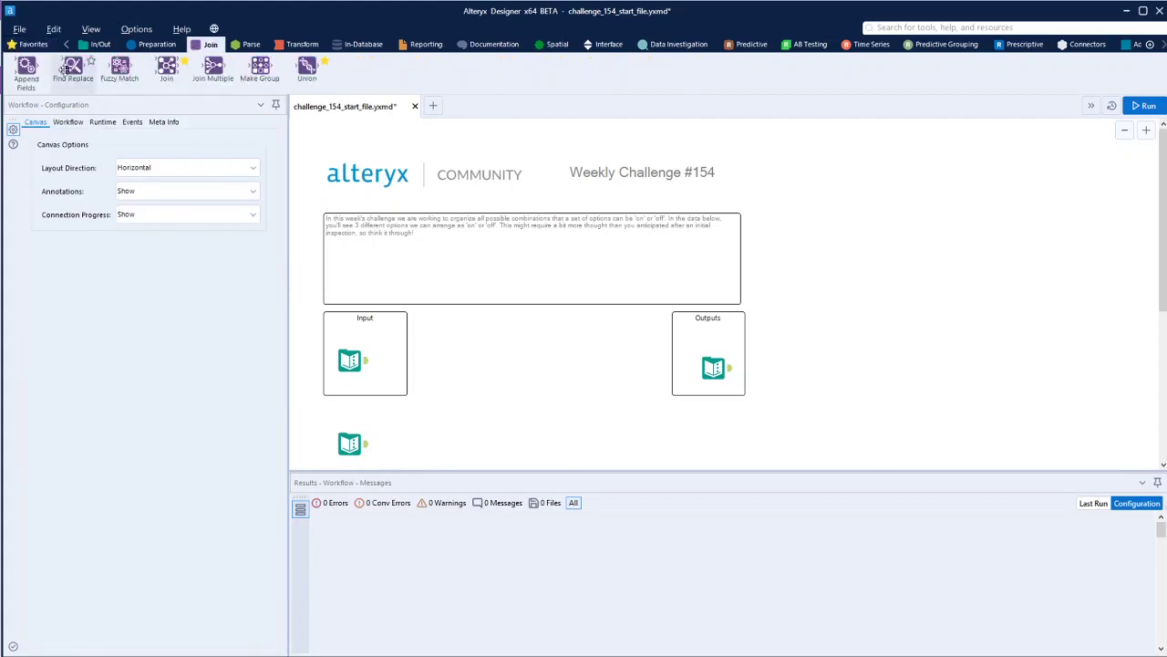
{"action": "left_click_drag", "start_coordinate": [26, 68], "coordinate": [443, 376]}
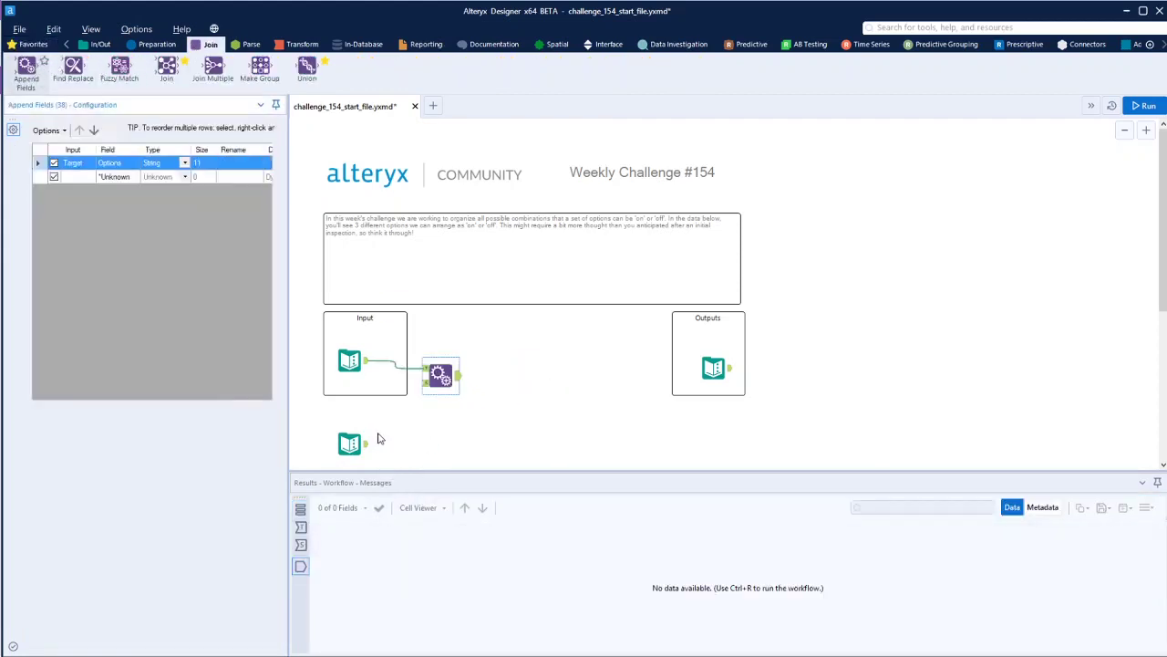
{"action": "left_click_drag", "start_coordinate": [366, 443], "coordinate": [435, 402]}
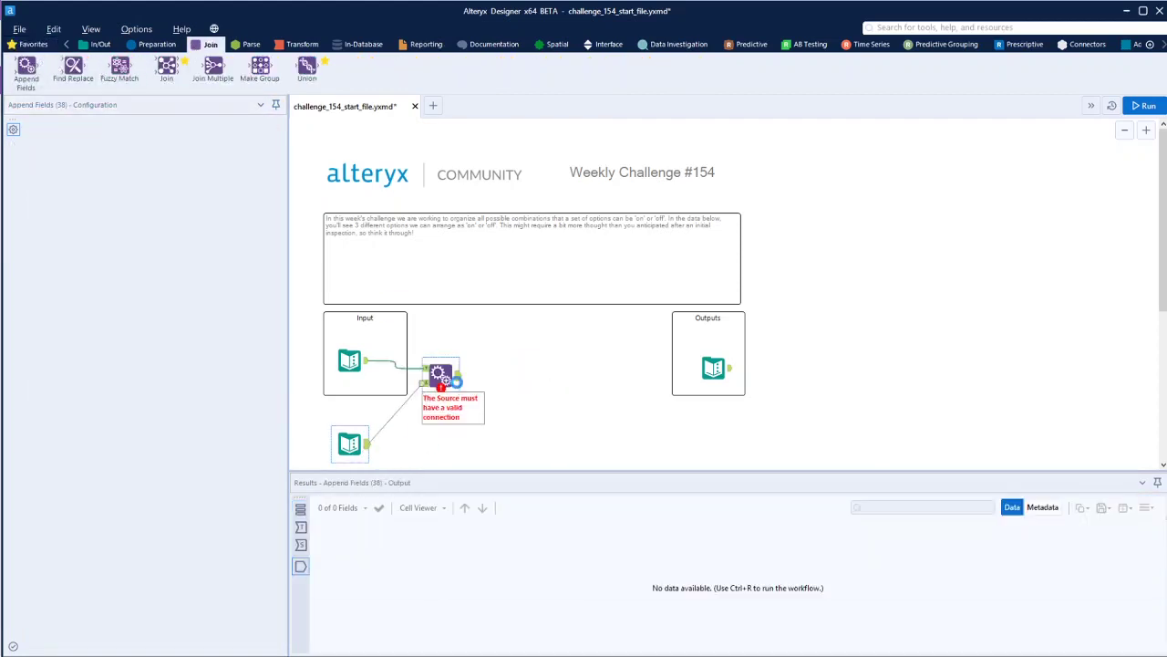
{"action": "left_click", "coordinate": [1159, 108]}
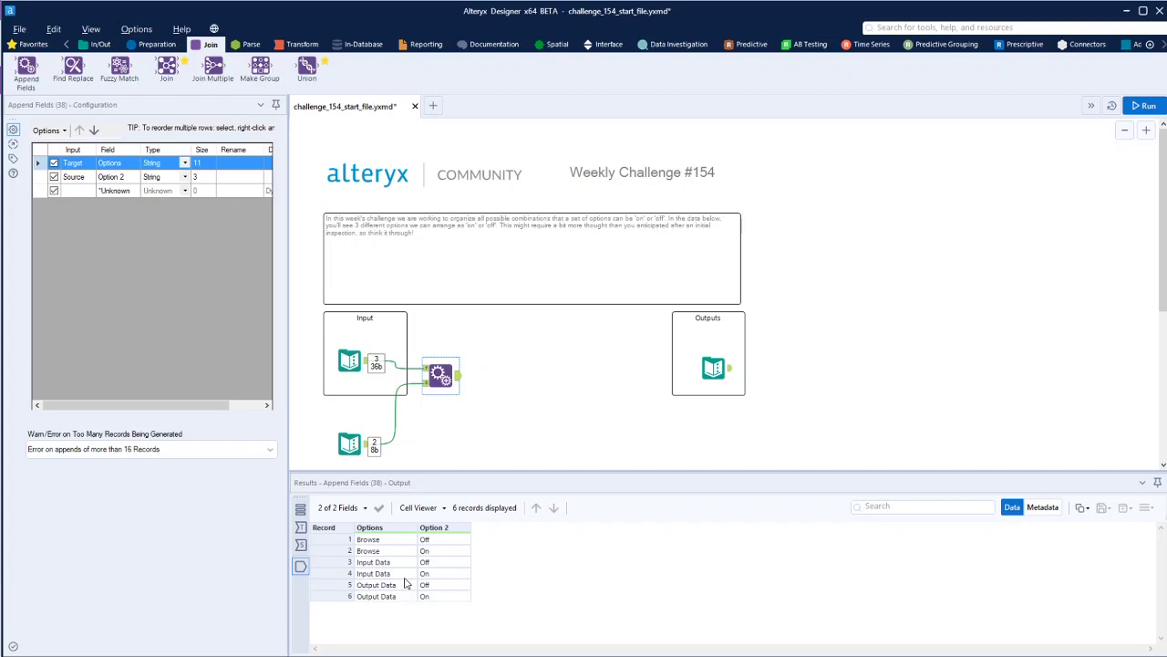
Add a Cross Tab using Option 2 as concatenated values, then run the workflow
{"action": "left_click", "coordinate": [302, 44]}
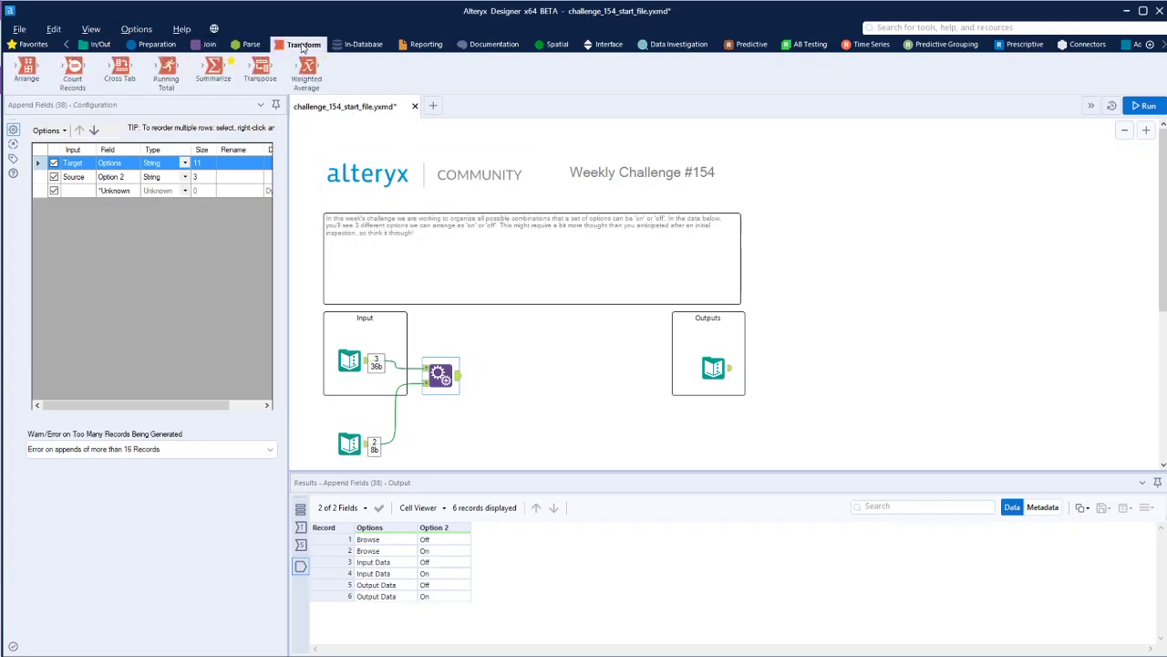
{"action": "left_click_drag", "start_coordinate": [119, 71], "coordinate": [502, 375]}
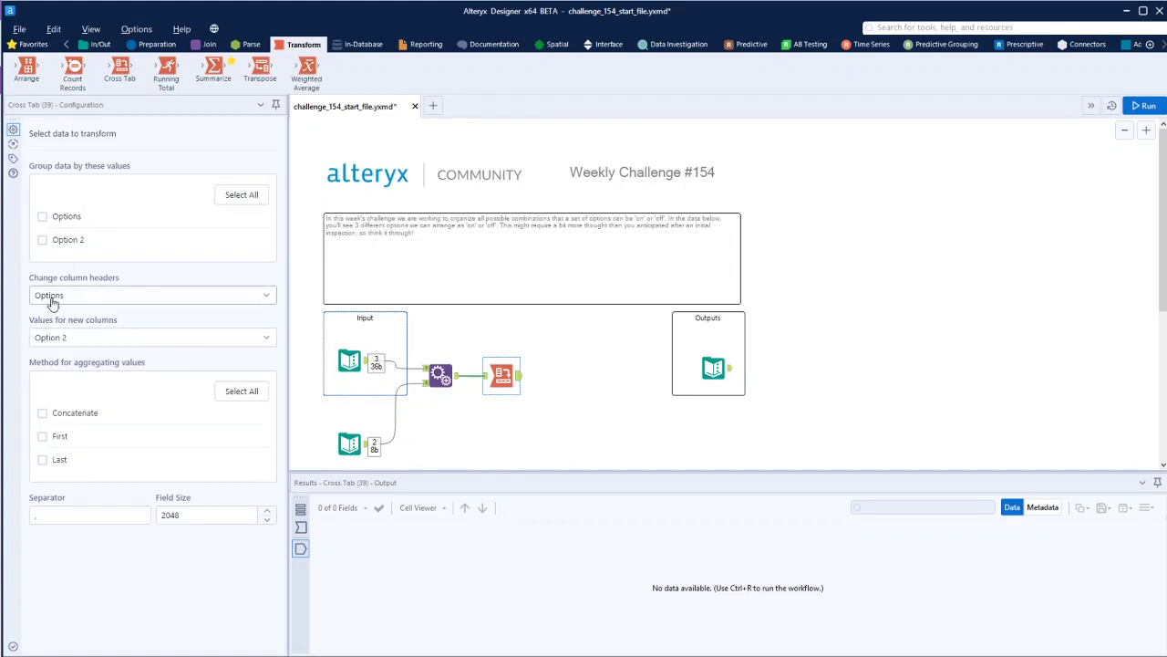
{"action": "left_click", "coordinate": [84, 341]}
{"action": "left_click", "coordinate": [84, 345]}
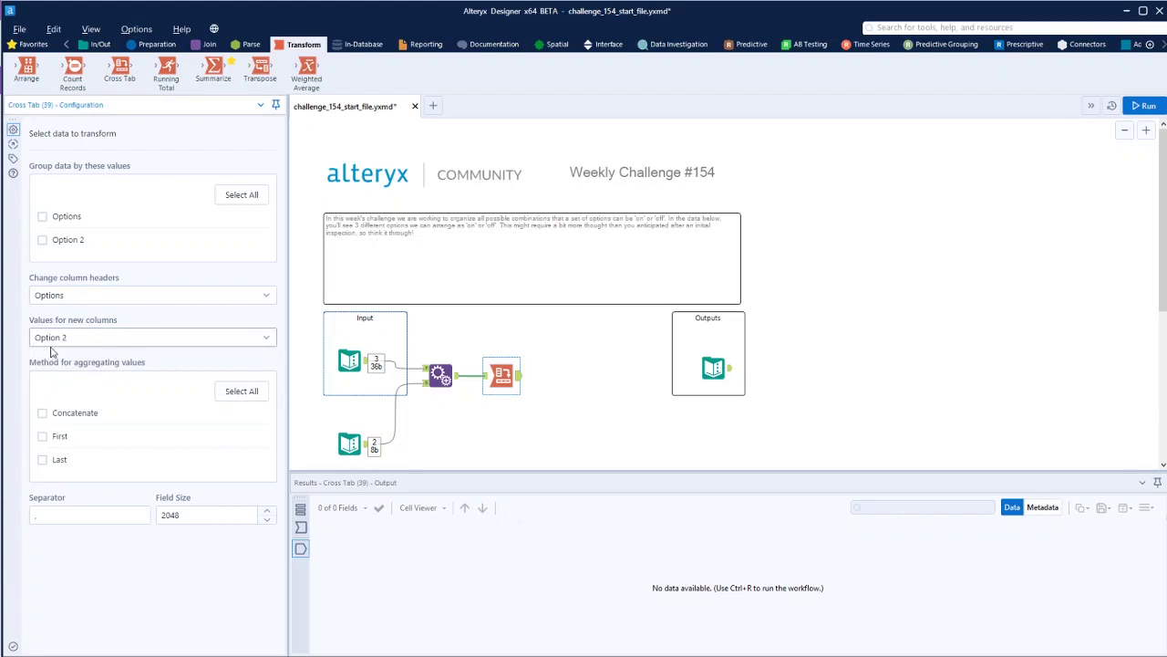
{"action": "left_click", "coordinate": [42, 413]}
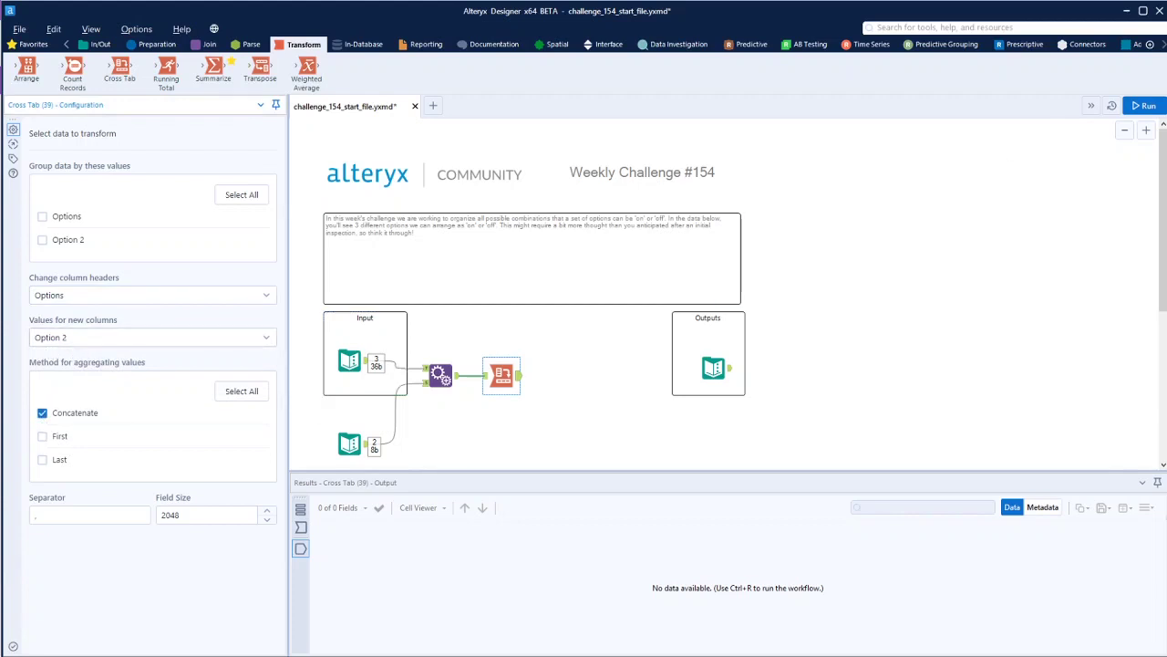
{"action": "key", "text": "ctrl+r"}
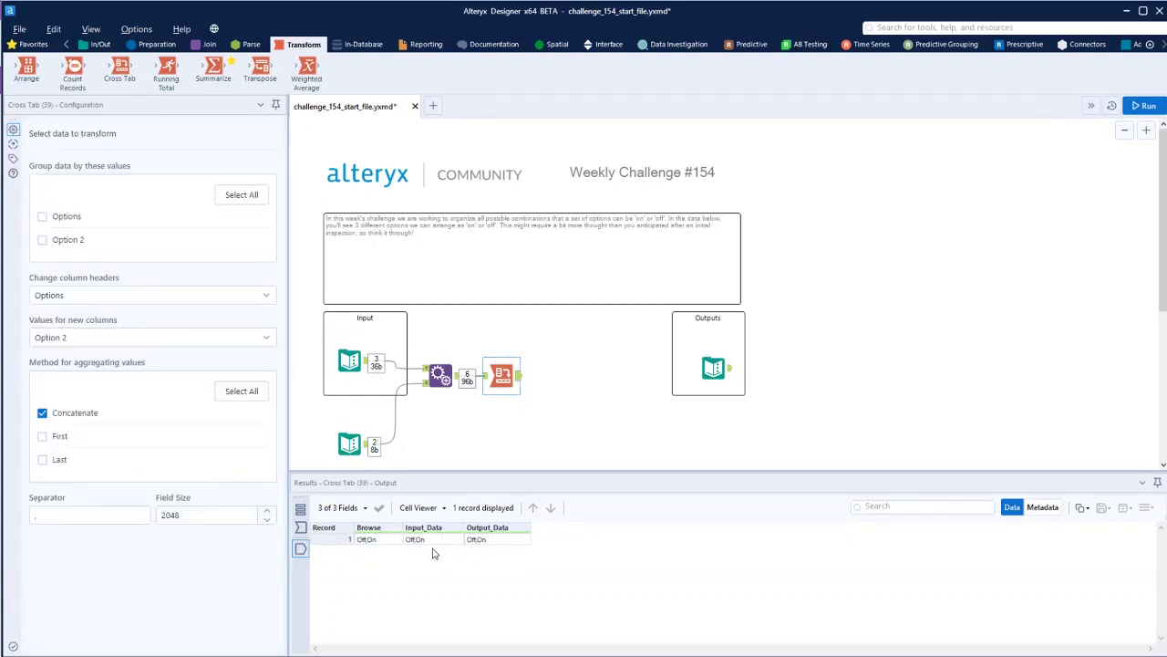
Add Text To Columns splitting Browse on a comma into rows, run, and view the 2 records
{"action": "left_click", "coordinate": [252, 44]}
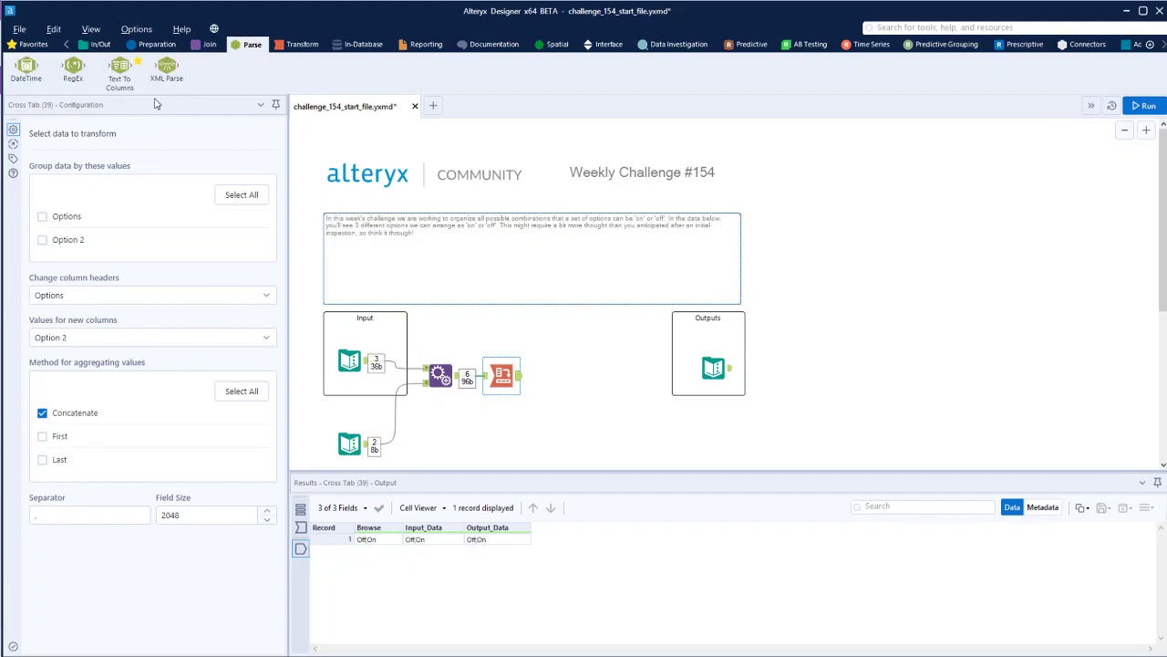
{"action": "left_click_drag", "start_coordinate": [120, 68], "coordinate": [569, 382]}
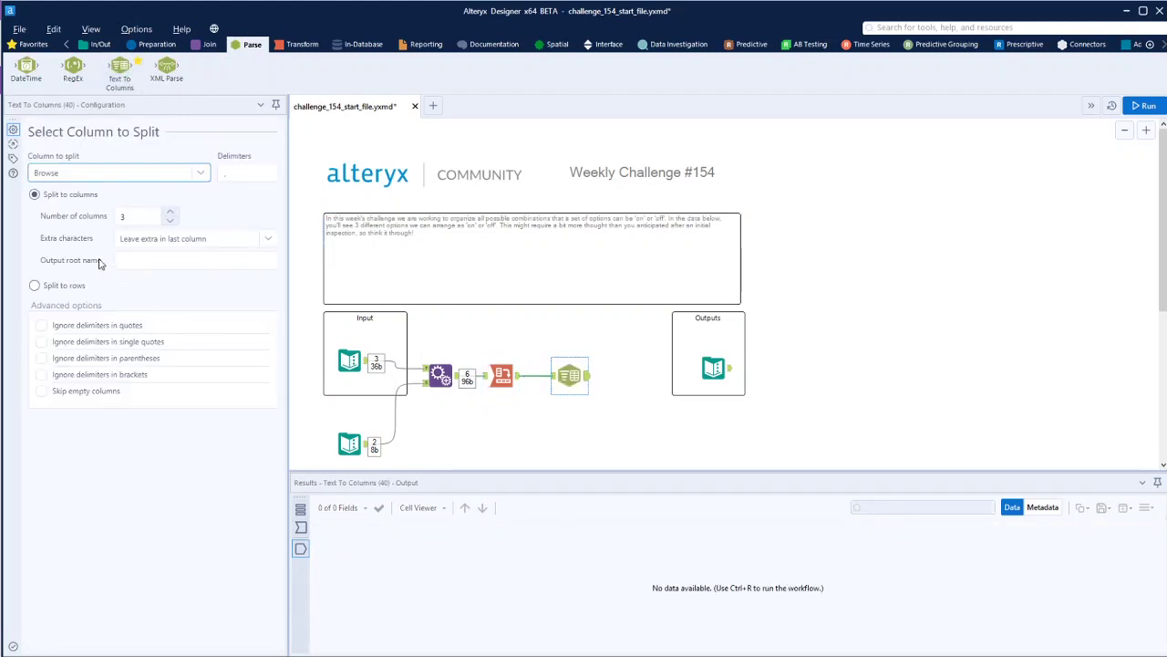
{"action": "left_click", "coordinate": [244, 178]}
{"action": "type", "text": ","}
{"action": "left_click", "coordinate": [52, 287]}
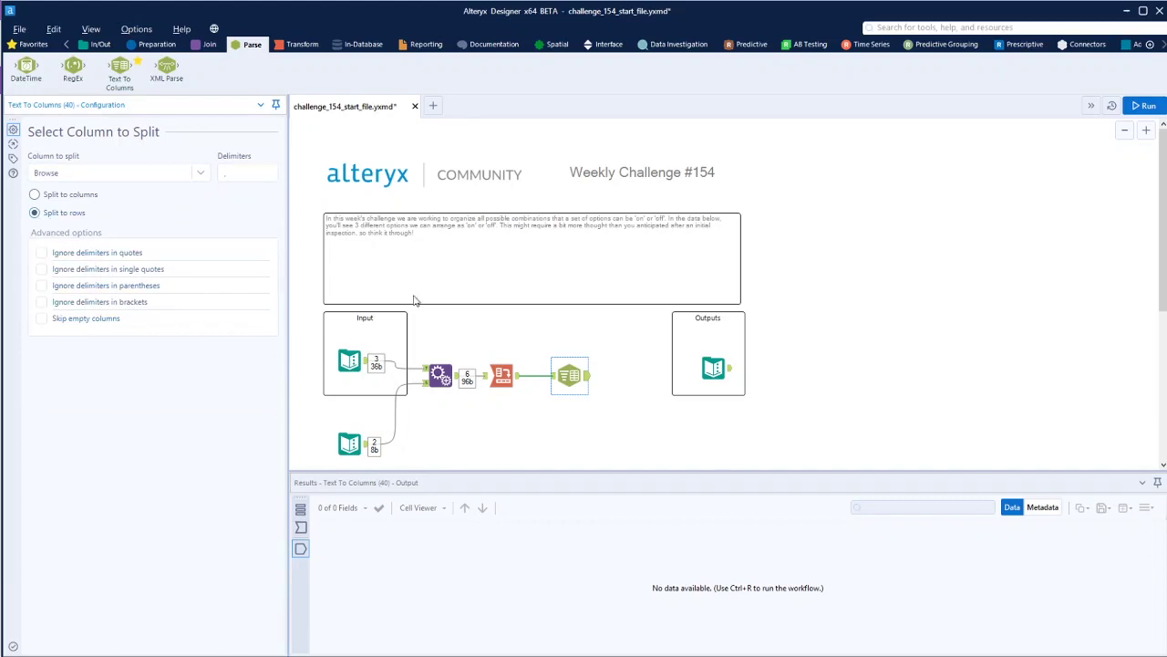
{"action": "left_click", "coordinate": [1148, 108]}
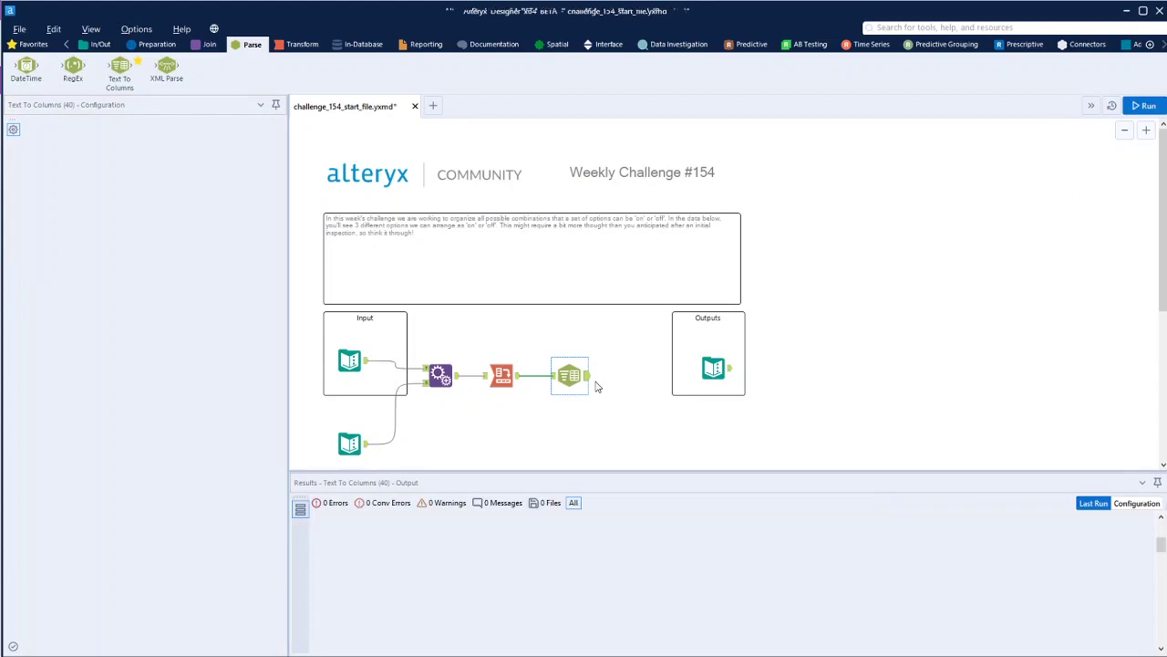
{"action": "left_click", "coordinate": [589, 381]}
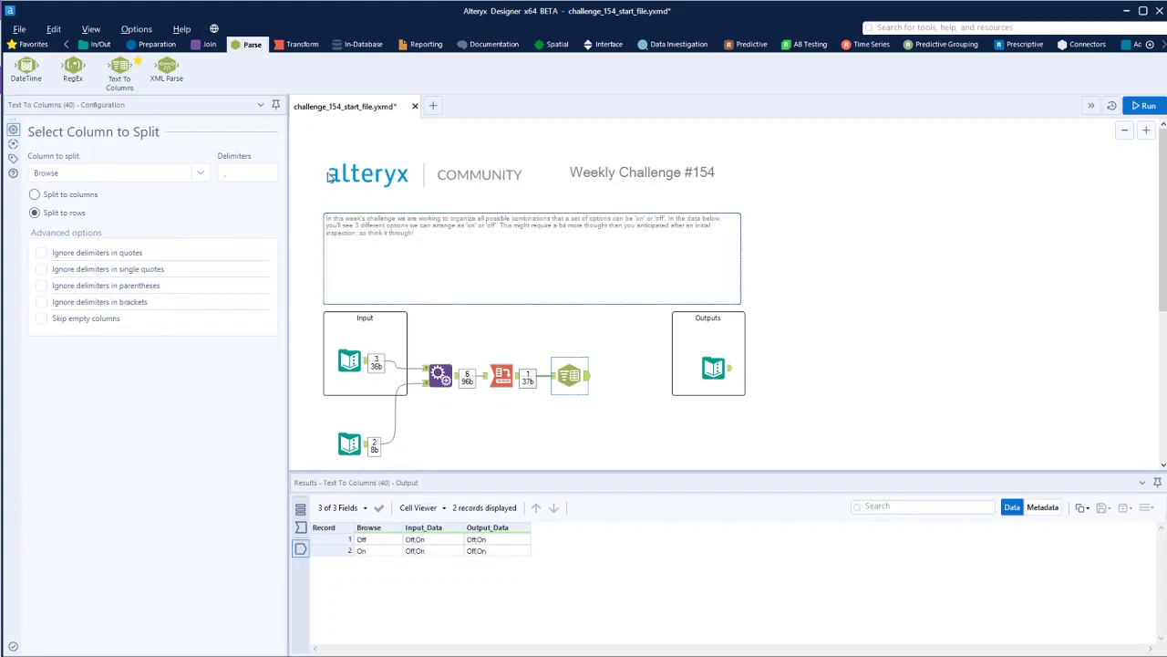
Add a second Text To Columns splitting Input_Data into rows and run it for 4 records
{"action": "left_click_drag", "start_coordinate": [111, 70], "coordinate": [630, 375]}
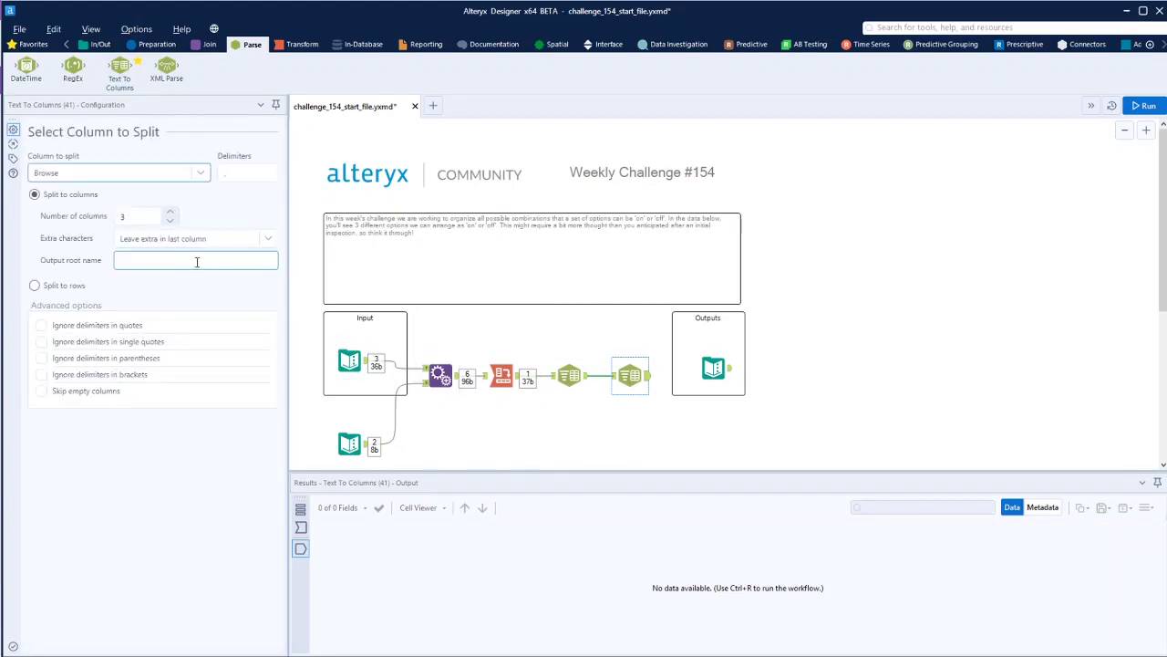
{"action": "left_click", "coordinate": [52, 285]}
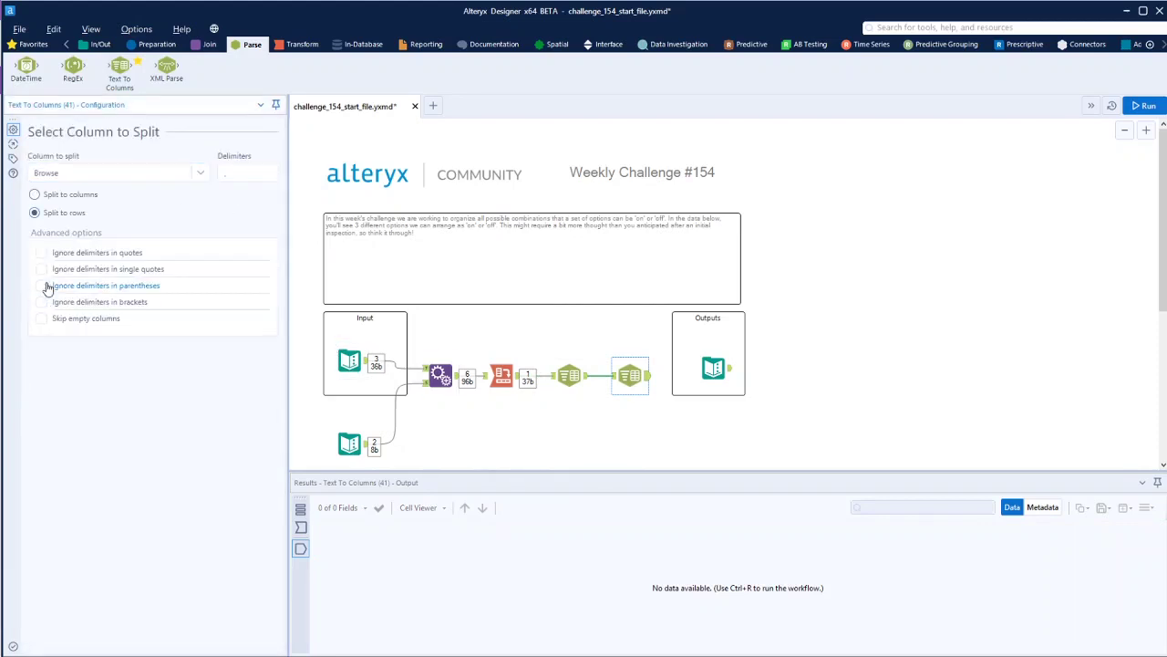
{"action": "left_click", "coordinate": [183, 172]}
{"action": "left_click", "coordinate": [118, 200]}
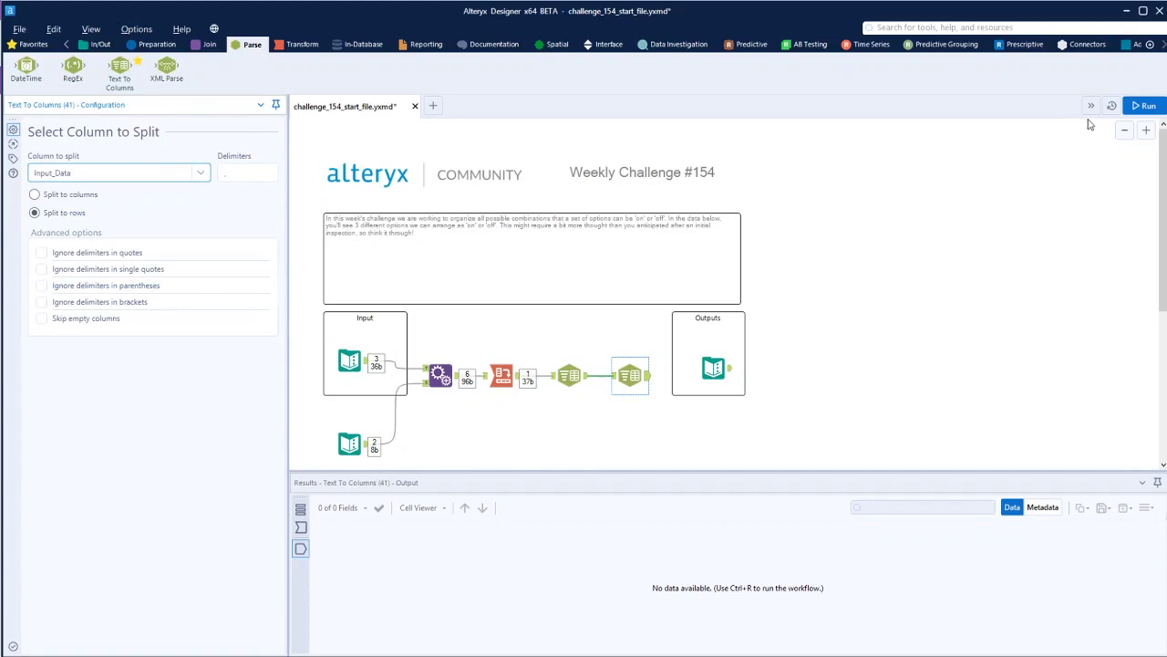
{"action": "left_click", "coordinate": [1143, 106]}
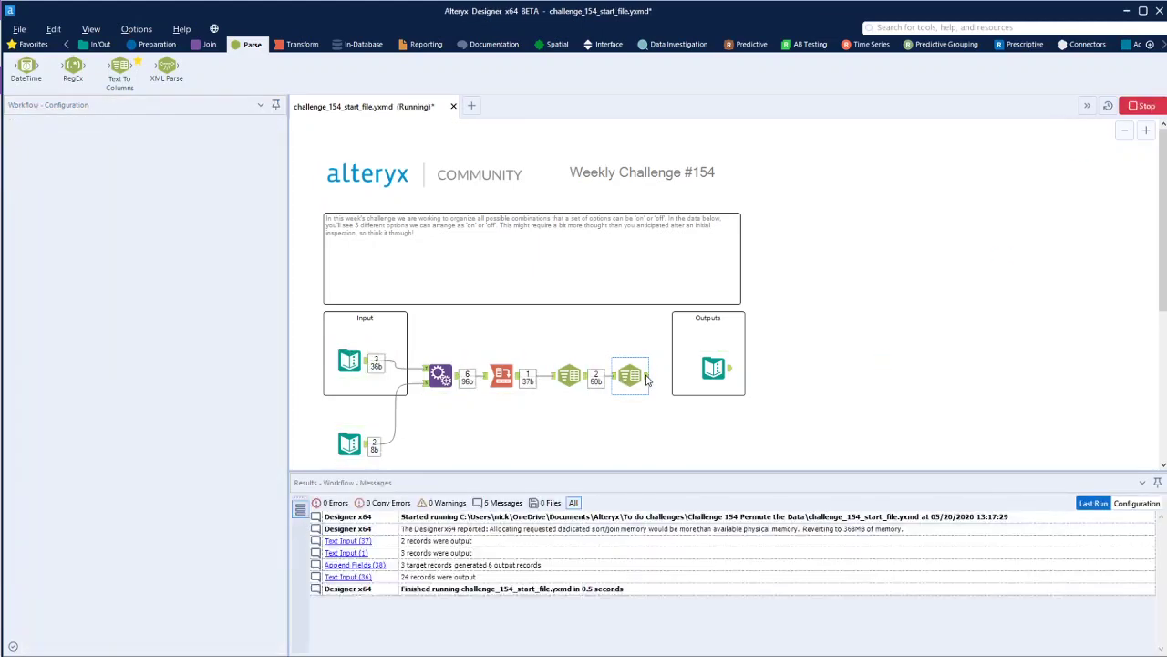
{"action": "left_click", "coordinate": [642, 378]}
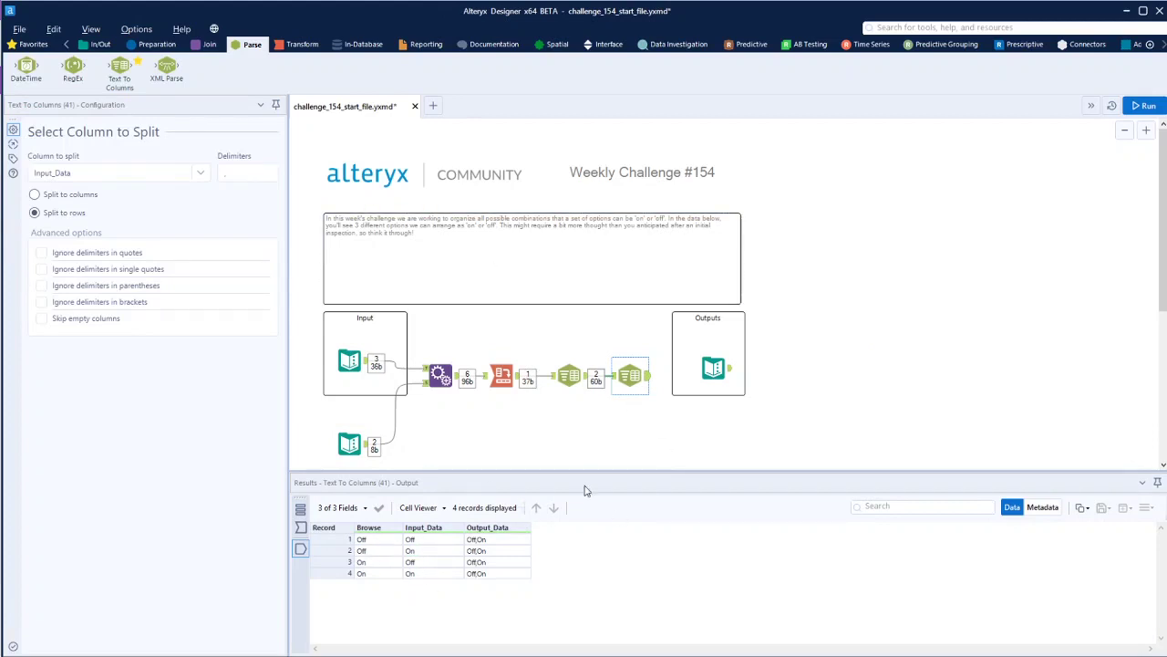
{"action": "scroll", "coordinate": [790, 326], "scroll_direction": "down", "scroll_amount": 1}
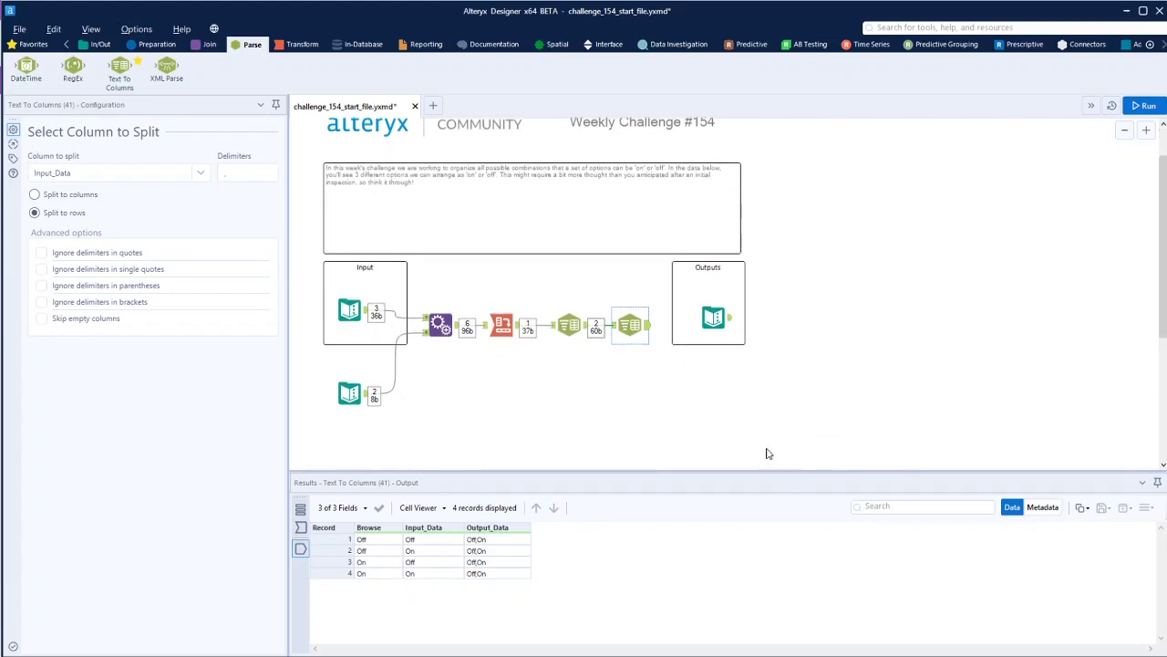
Add a third Text To Columns splitting Output_Data into rows, run, and compare its 8 records
{"action": "left_click_drag", "start_coordinate": [120, 71], "coordinate": [471, 410]}
{"action": "left_click_drag", "start_coordinate": [650, 326], "coordinate": [439, 401]}
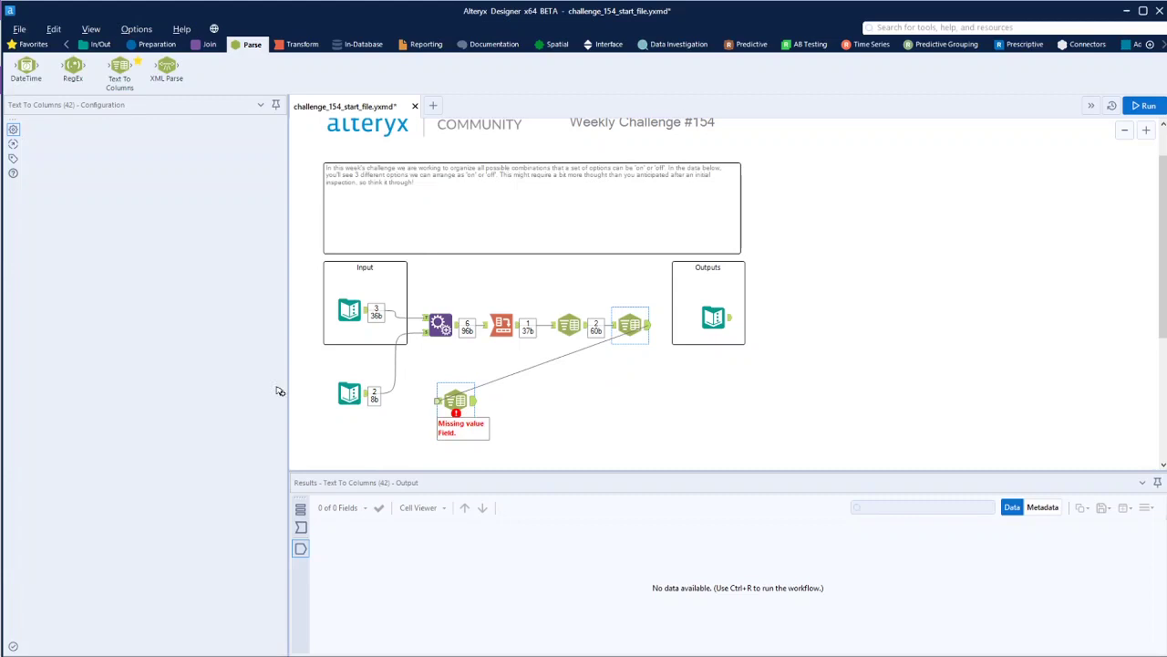
{"action": "left_click", "coordinate": [181, 174]}
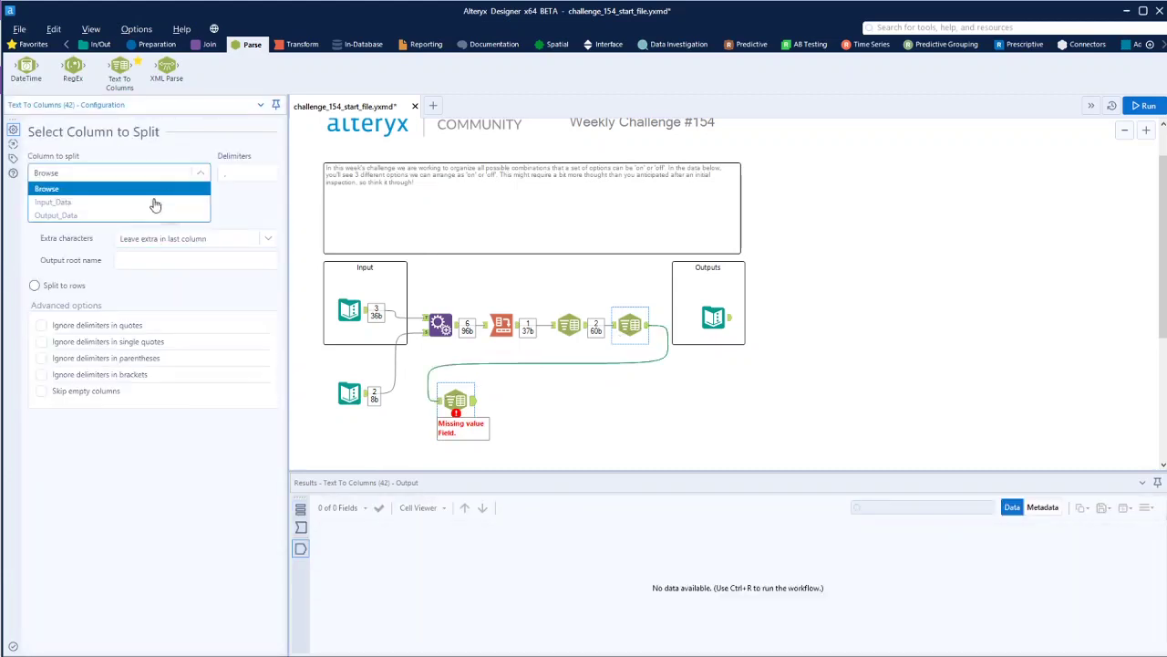
{"action": "left_click", "coordinate": [55, 215]}
{"action": "left_click", "coordinate": [48, 290]}
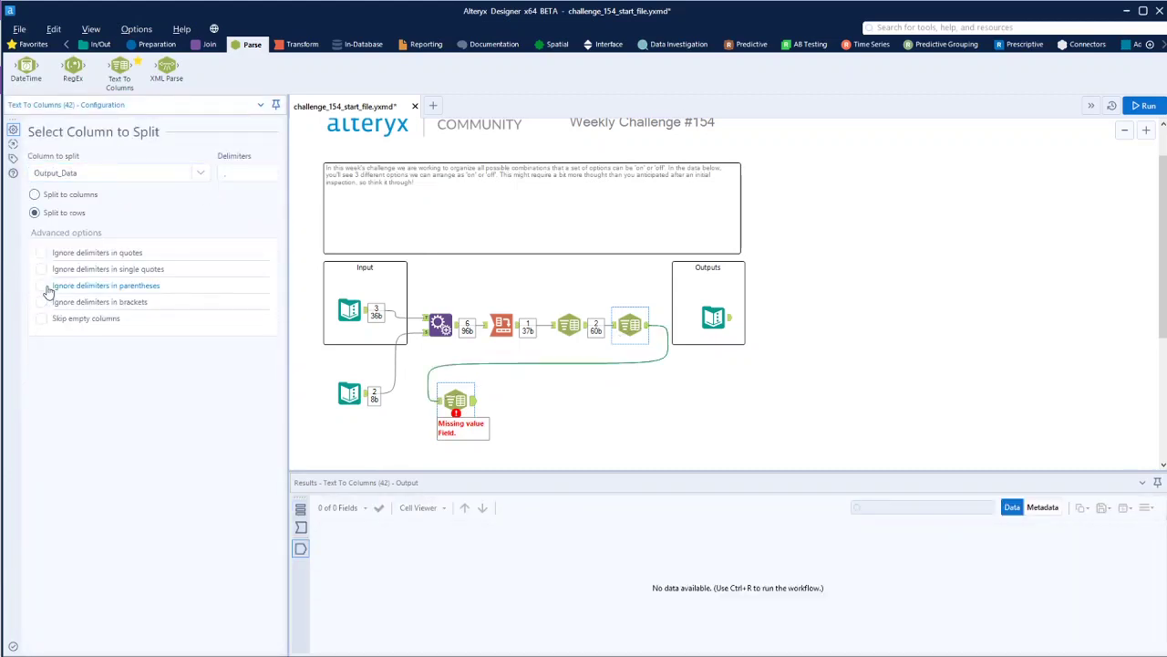
{"action": "left_click", "coordinate": [1143, 105]}
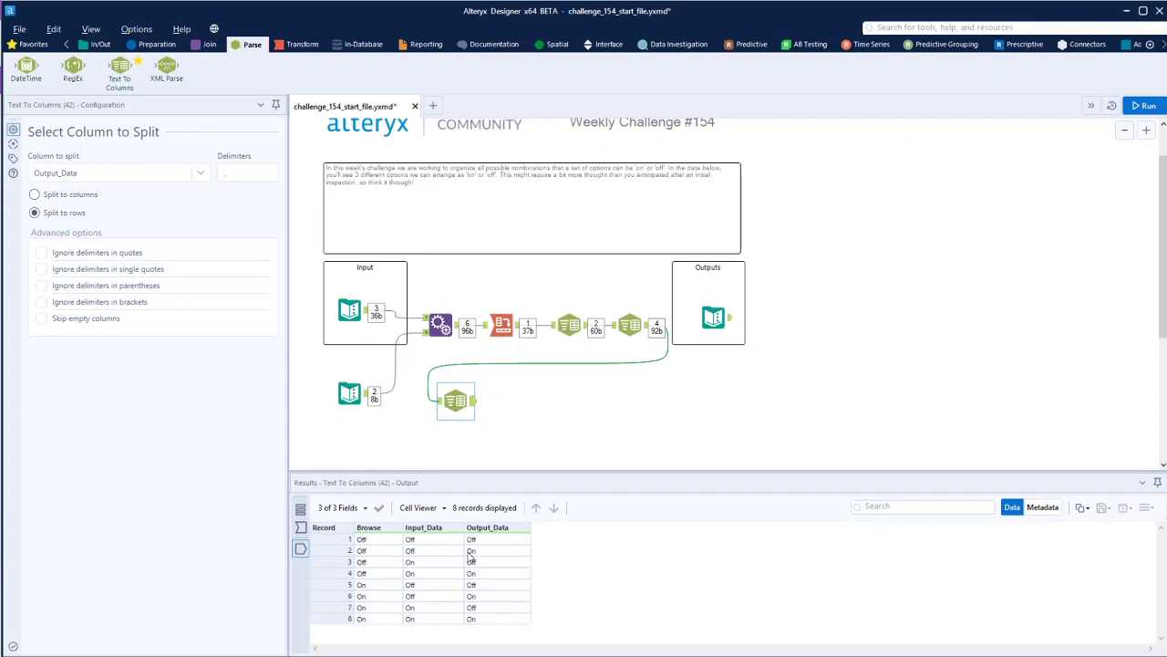
{"action": "left_click", "coordinate": [714, 318]}
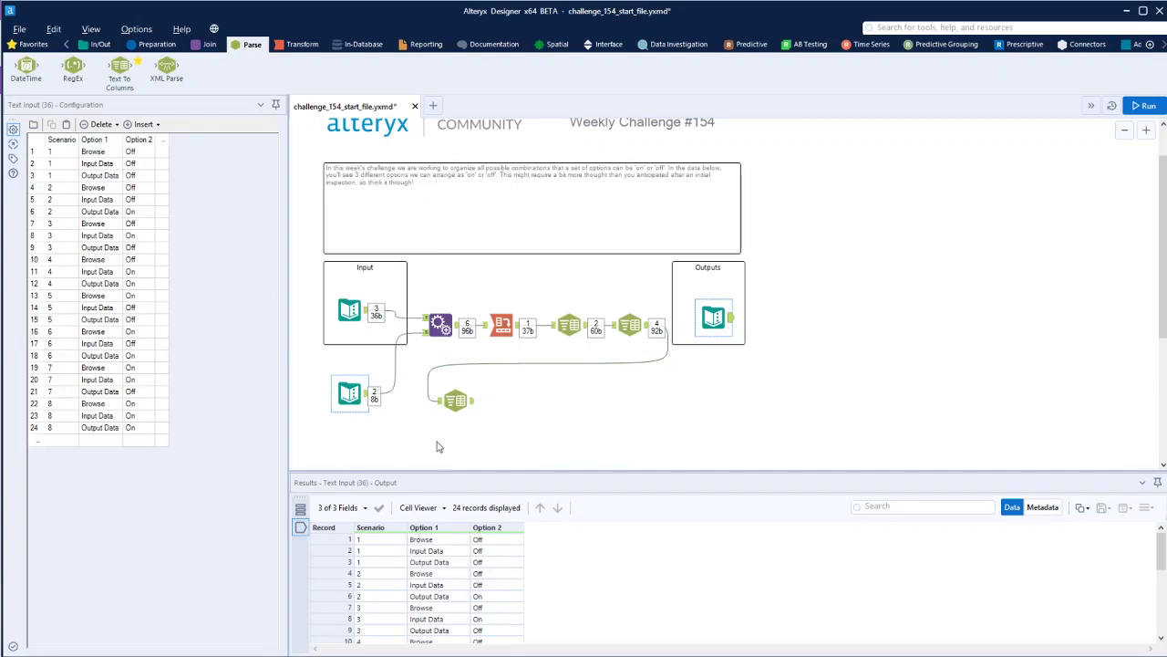
{"action": "left_click", "coordinate": [456, 401]}
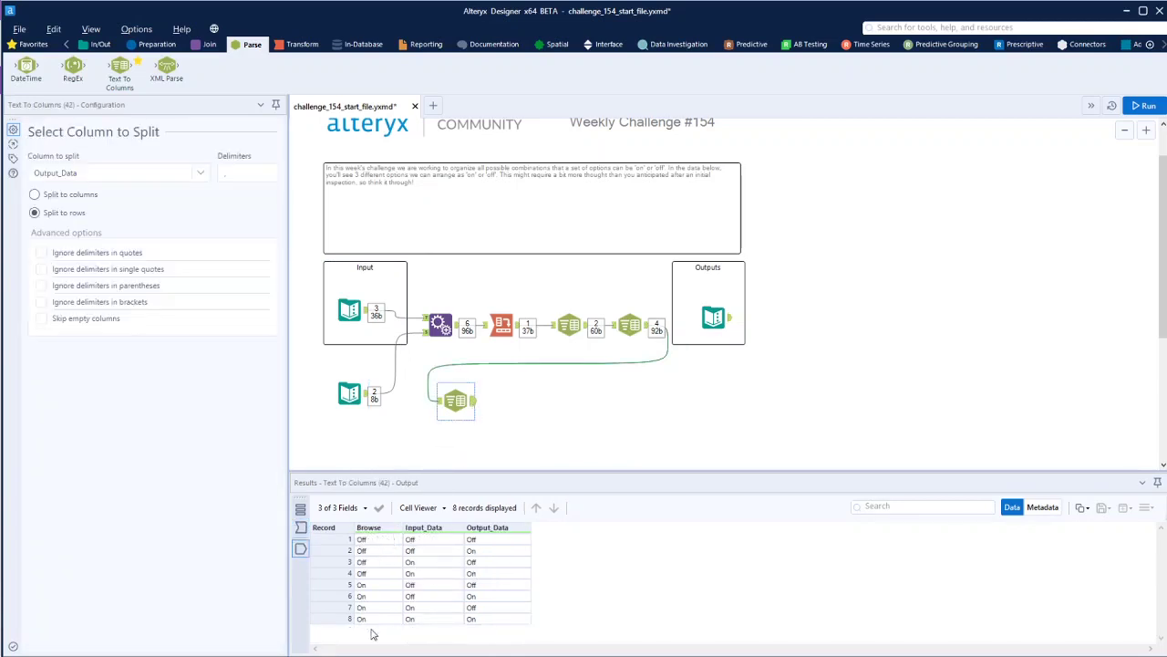
Add a Record ID after the last split, rename its field to Scenario, and run
{"action": "left_click", "coordinate": [155, 44]}
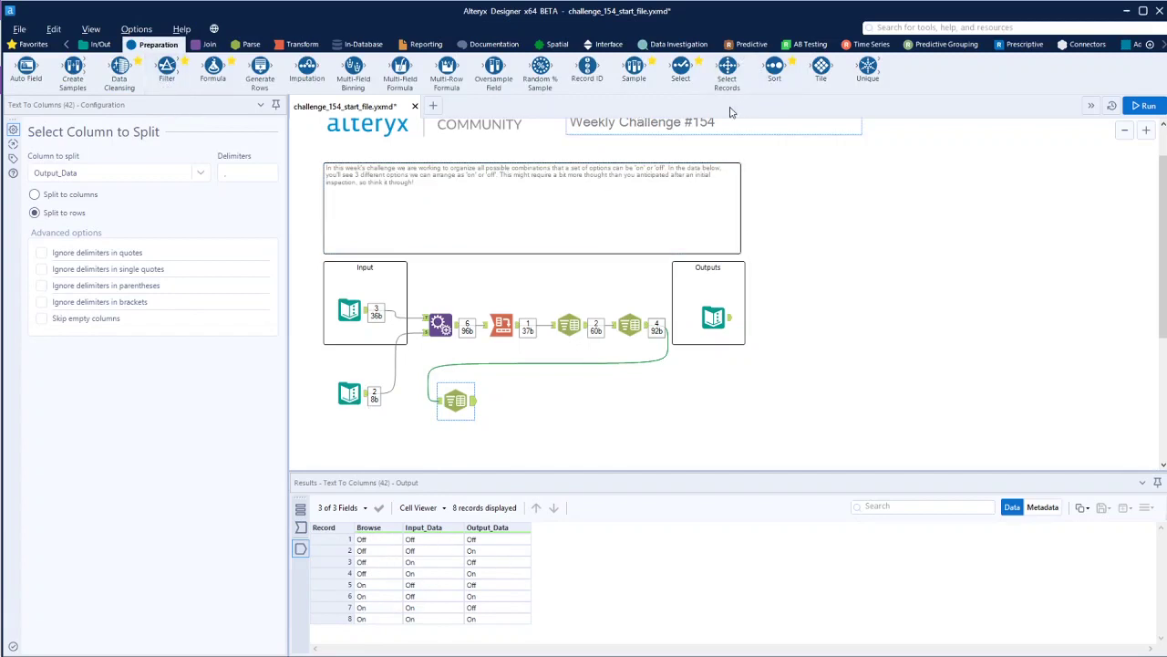
{"action": "left_click_drag", "start_coordinate": [587, 66], "coordinate": [525, 402]}
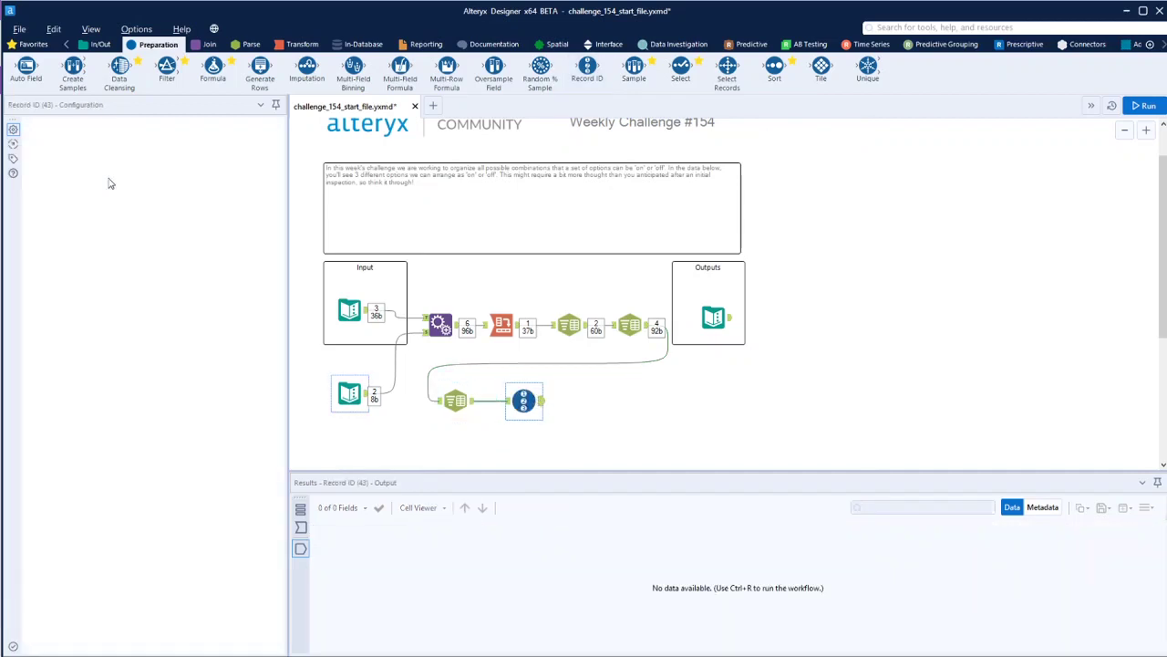
{"action": "left_click_drag", "start_coordinate": [68, 162], "coordinate": [23, 167]}
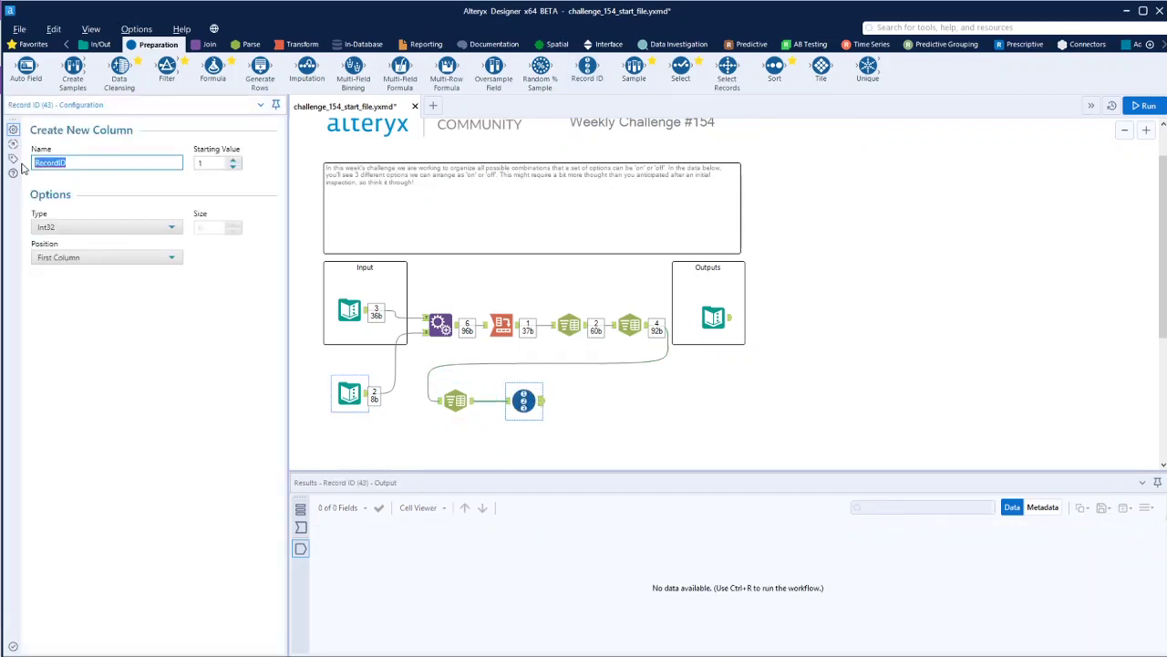
{"action": "type", "text": "Scenario"}
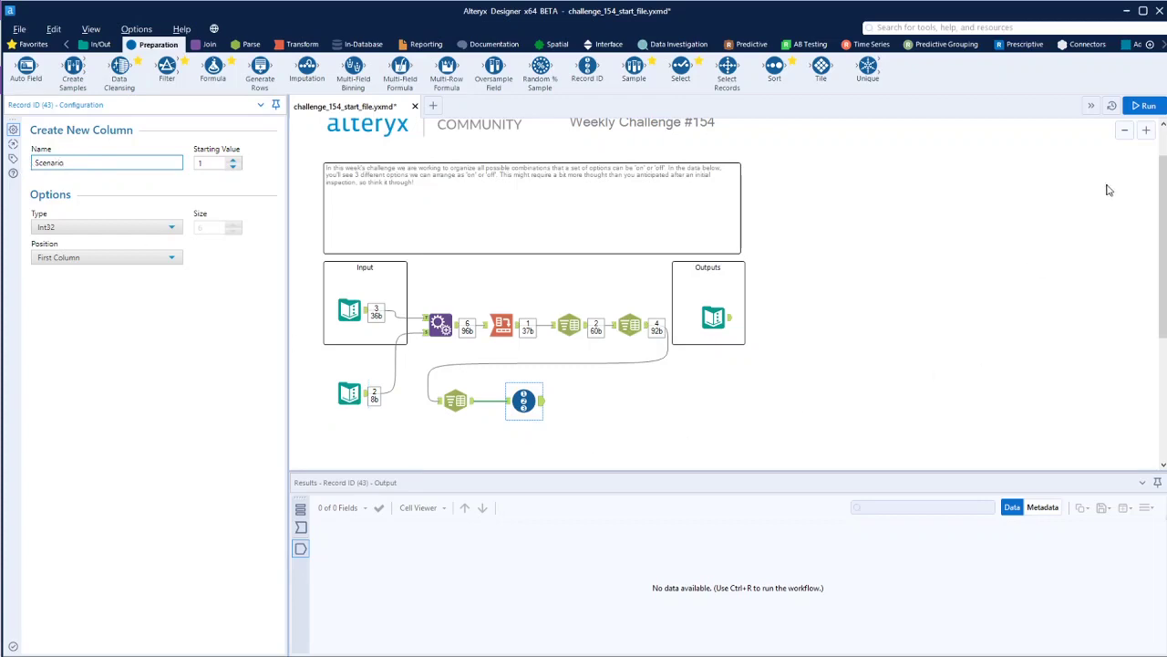
{"action": "left_click", "coordinate": [1145, 105]}
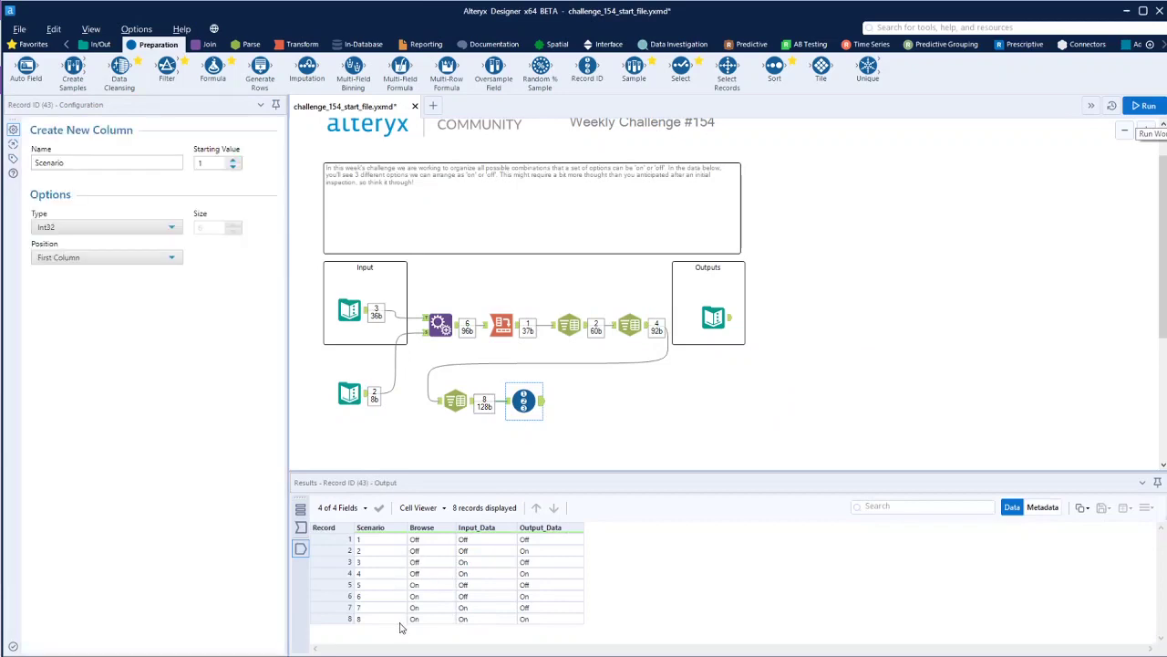
Add a Transpose with Scenario as the key column and run the workflow
{"action": "left_click", "coordinate": [301, 44]}
{"action": "left_click_drag", "start_coordinate": [277, 79], "coordinate": [591, 409]}
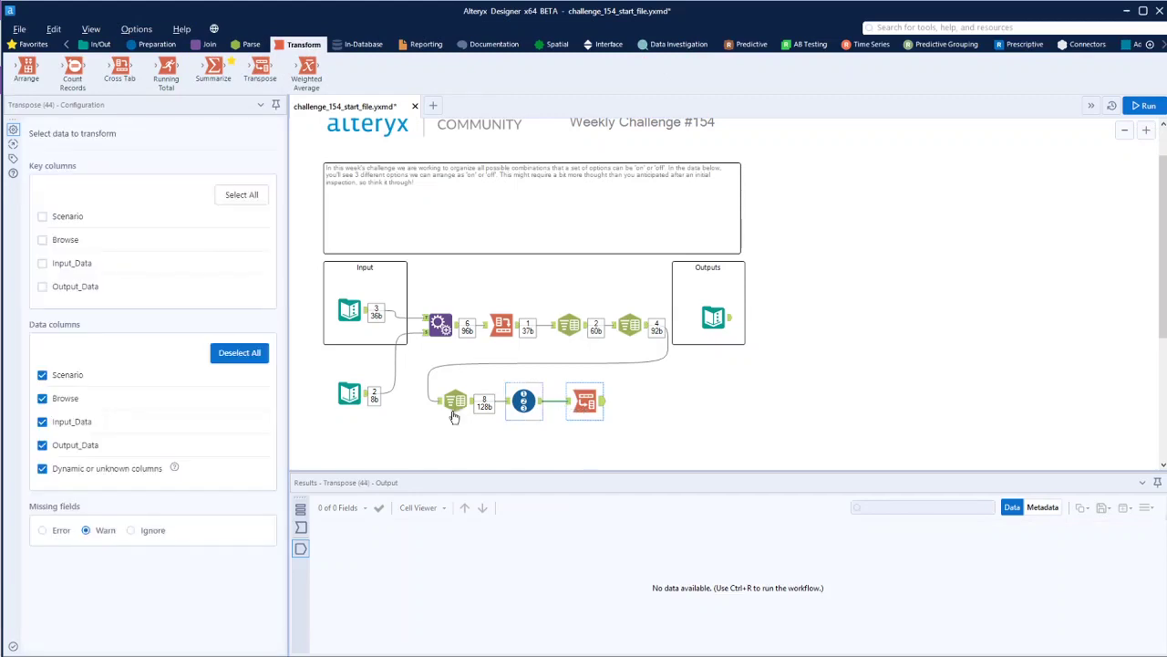
{"action": "left_click", "coordinate": [42, 217]}
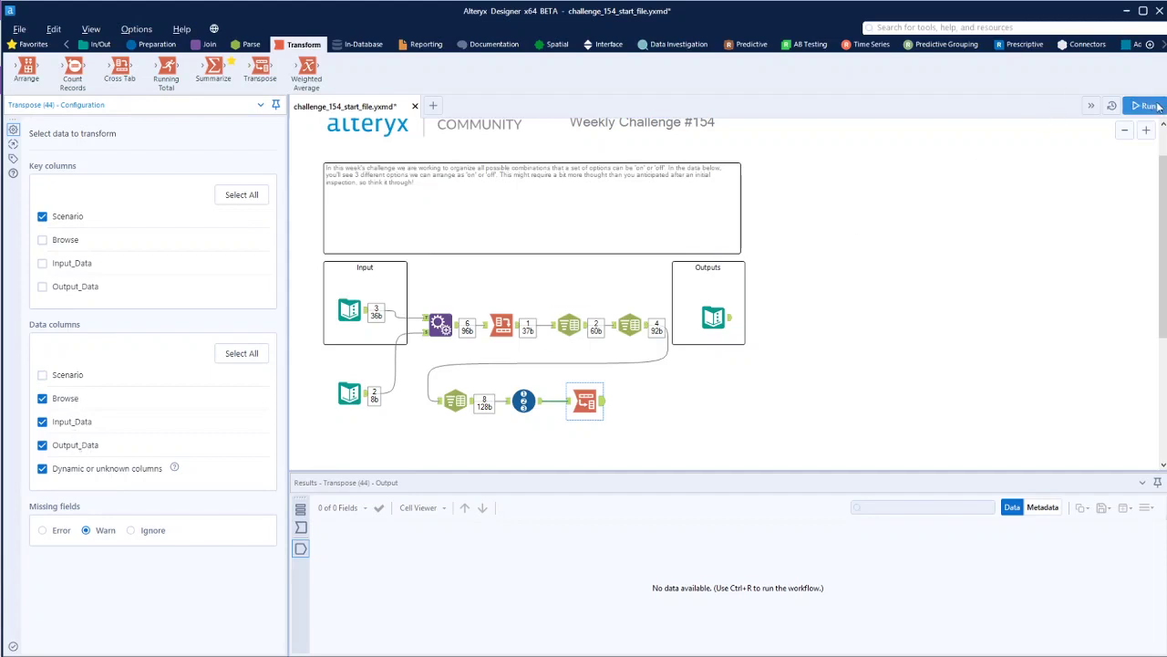
{"action": "left_click", "coordinate": [610, 419]}
{"action": "key", "text": "ctrl+r"}
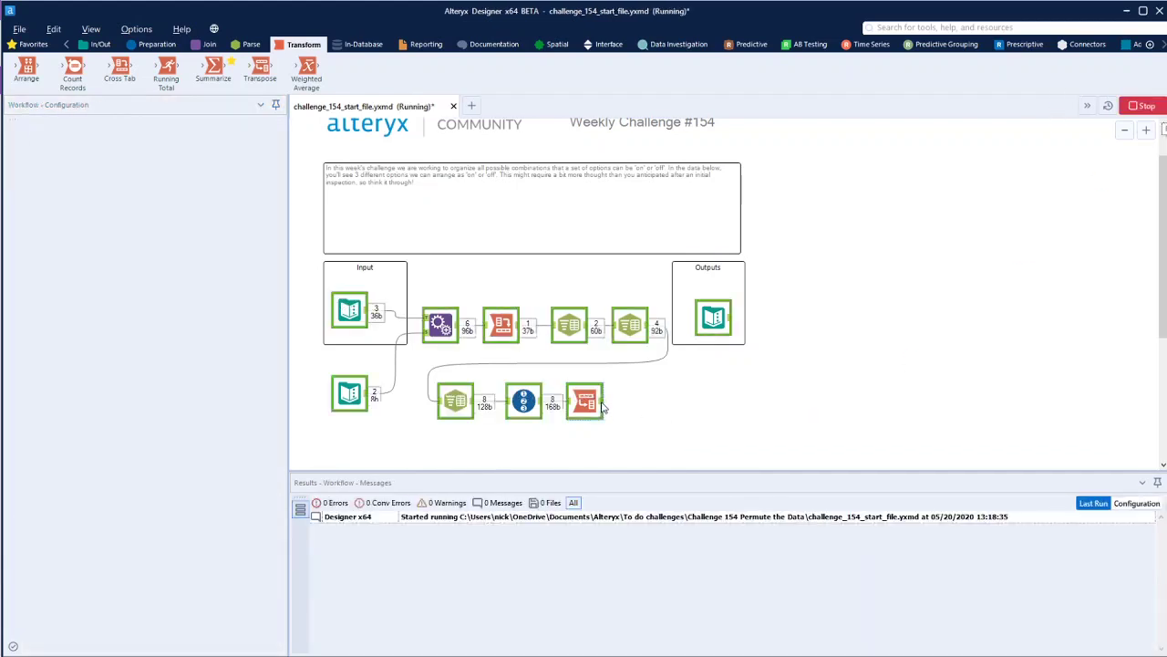
Compare the 24 transposed Scenario, Name and Value rows against the expected output table
{"action": "left_click", "coordinate": [602, 407]}
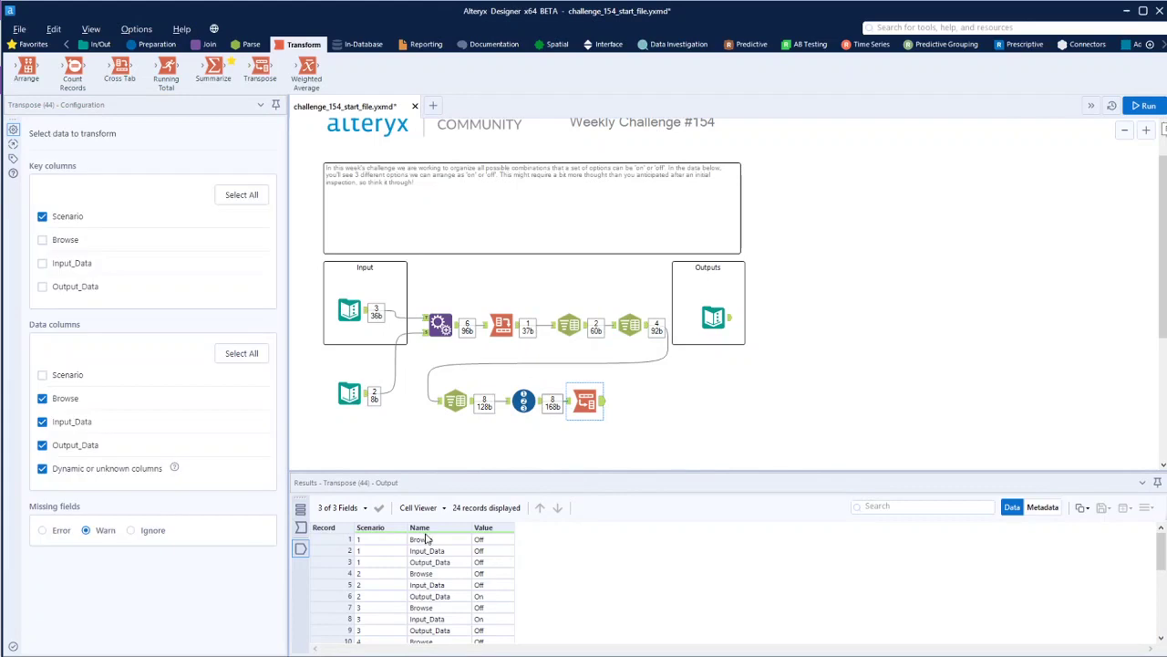
{"action": "left_click", "coordinate": [731, 321]}
{"action": "scroll", "coordinate": [437, 553], "scroll_direction": "down", "scroll_amount": 3}
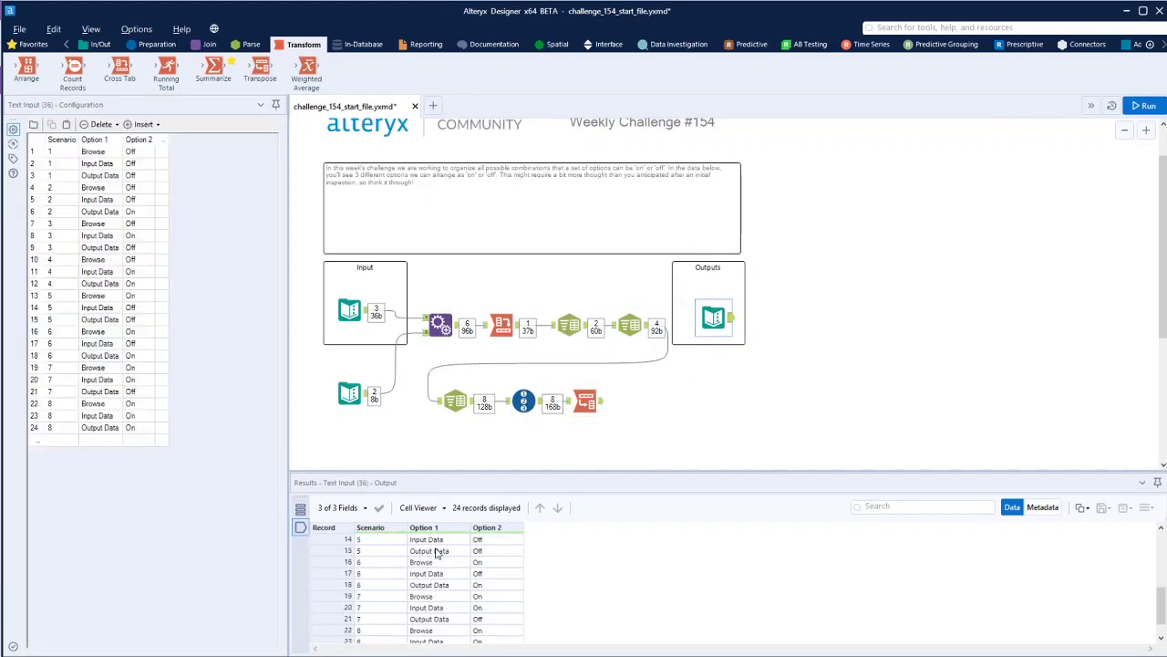
{"action": "scroll", "coordinate": [442, 552], "scroll_direction": "up", "scroll_amount": 3}
{"action": "left_click", "coordinate": [599, 404]}
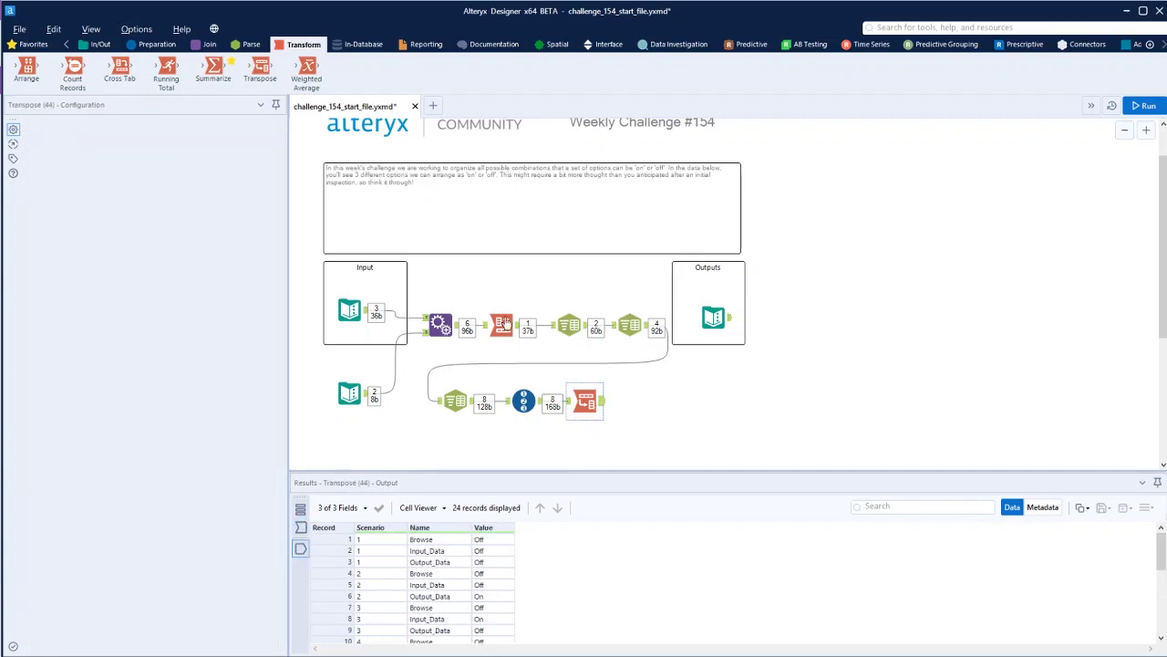
{"action": "left_click", "coordinate": [150, 46]}
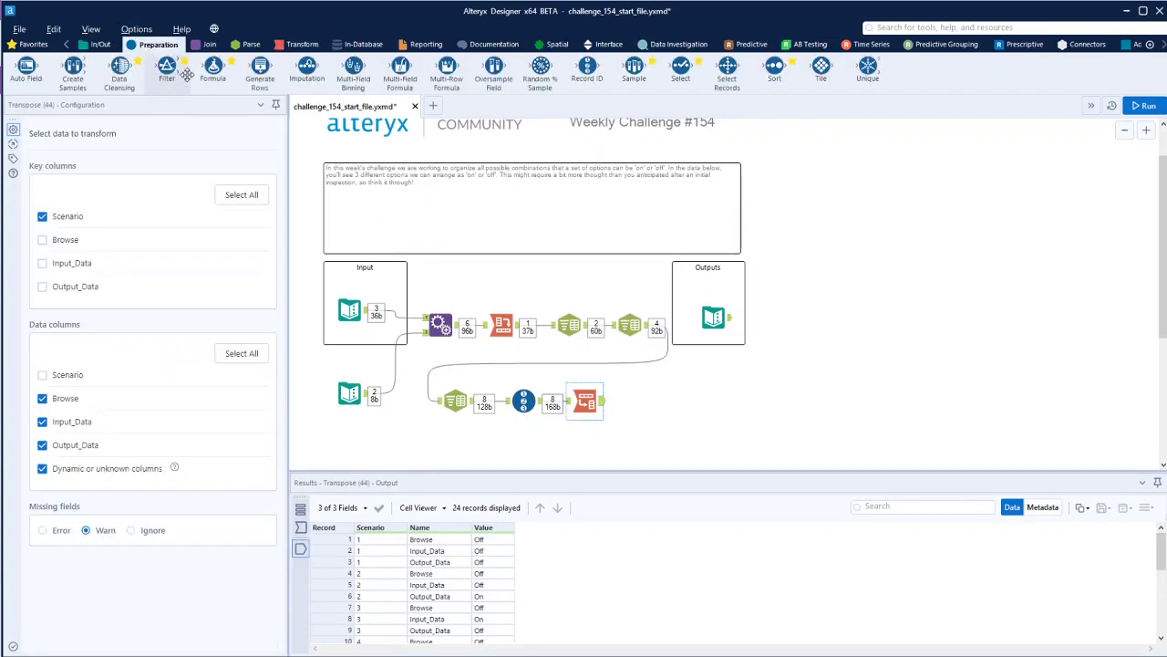
Add a Select renaming Name to Option 1 and Value to Option 2, followed by a Browse tool
{"action": "left_click_drag", "start_coordinate": [681, 68], "coordinate": [646, 401]}
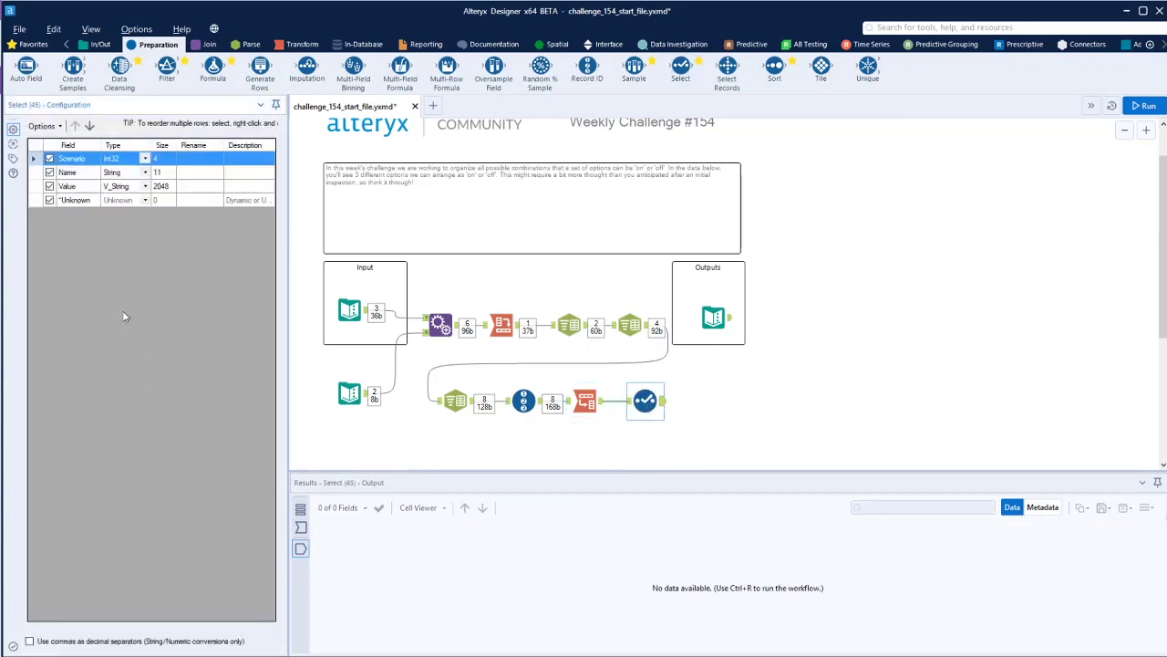
{"action": "left_click", "coordinate": [195, 173]}
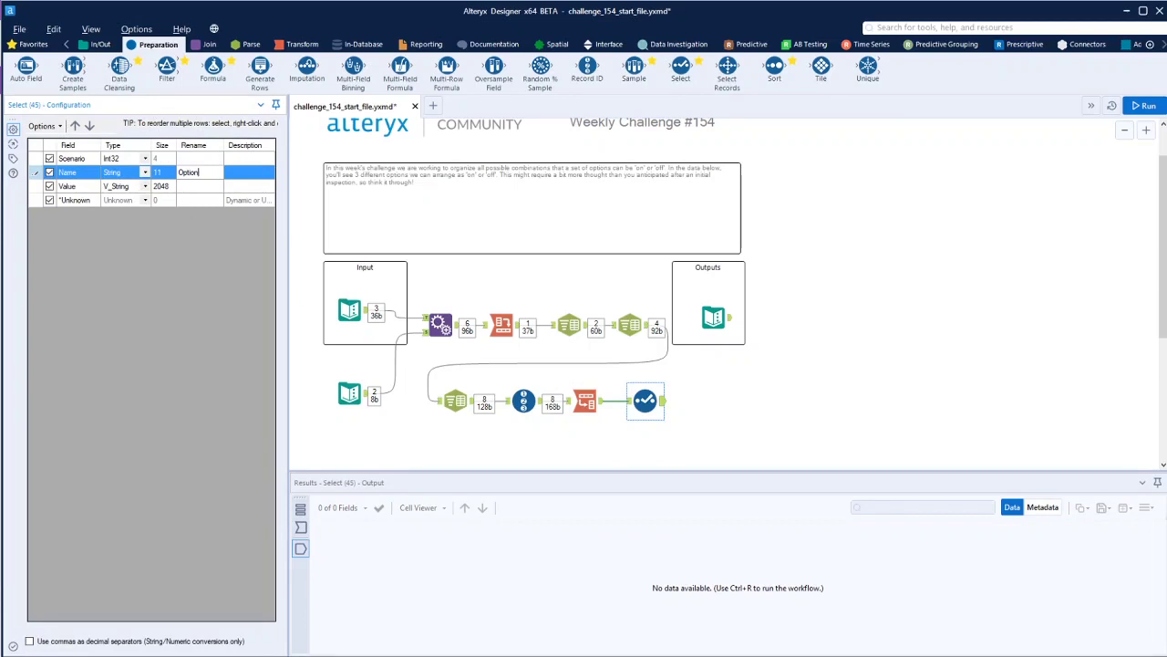
{"action": "left_click", "coordinate": [202, 186]}
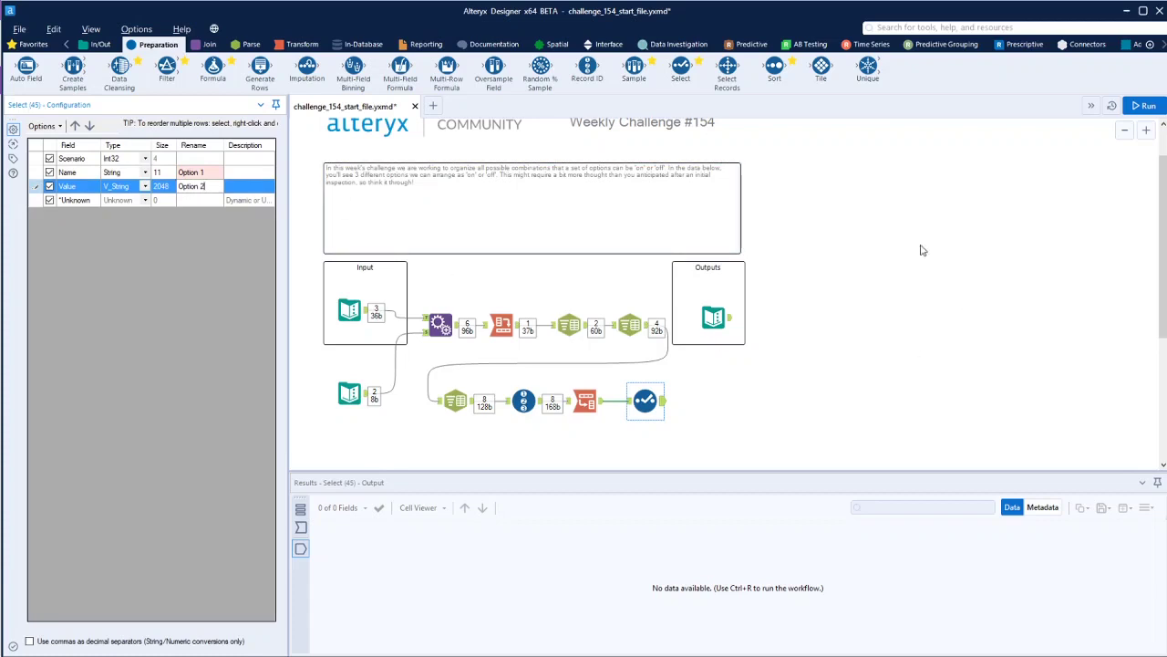
{"action": "left_click", "coordinate": [96, 44]}
{"action": "left_click_drag", "start_coordinate": [26, 68], "coordinate": [722, 400]}
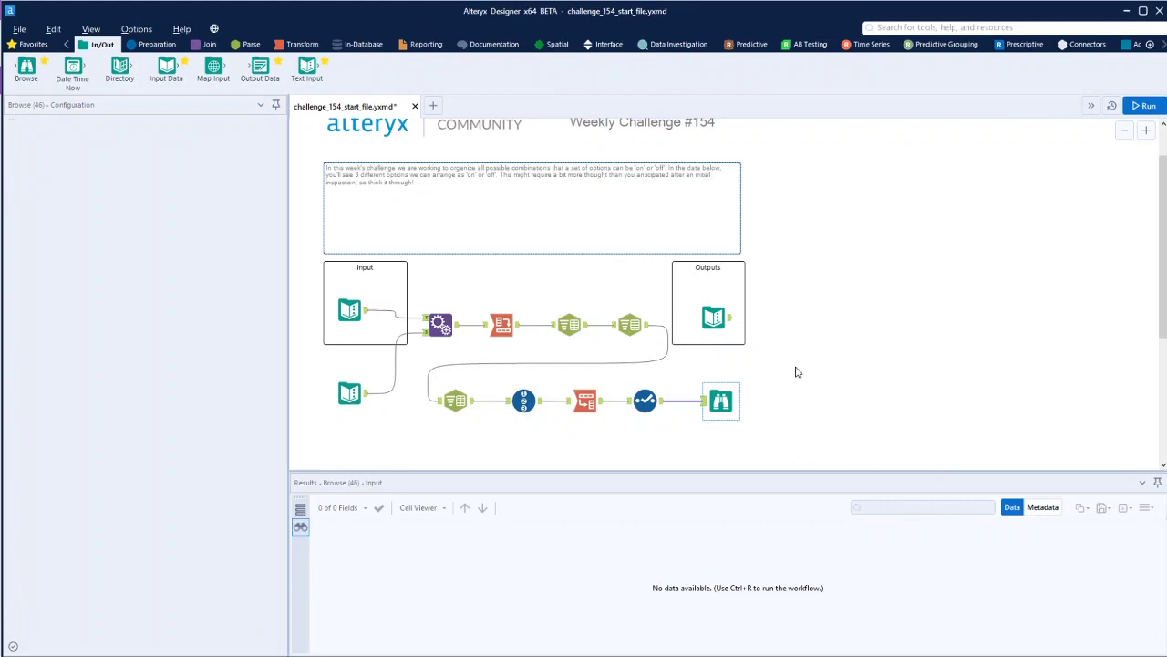
Run the workflow and compare its final output with the expected Scenario, Option 1, Option 2 table
{"action": "key", "text": "ctrl+r"}
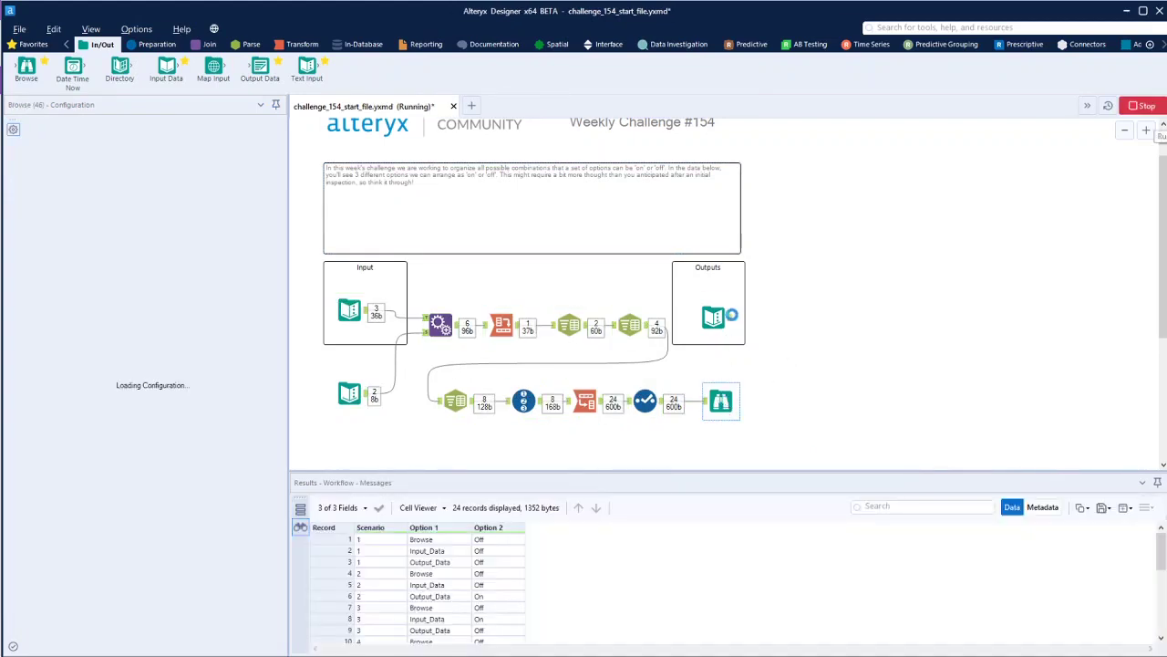
{"action": "left_click", "coordinate": [729, 323]}
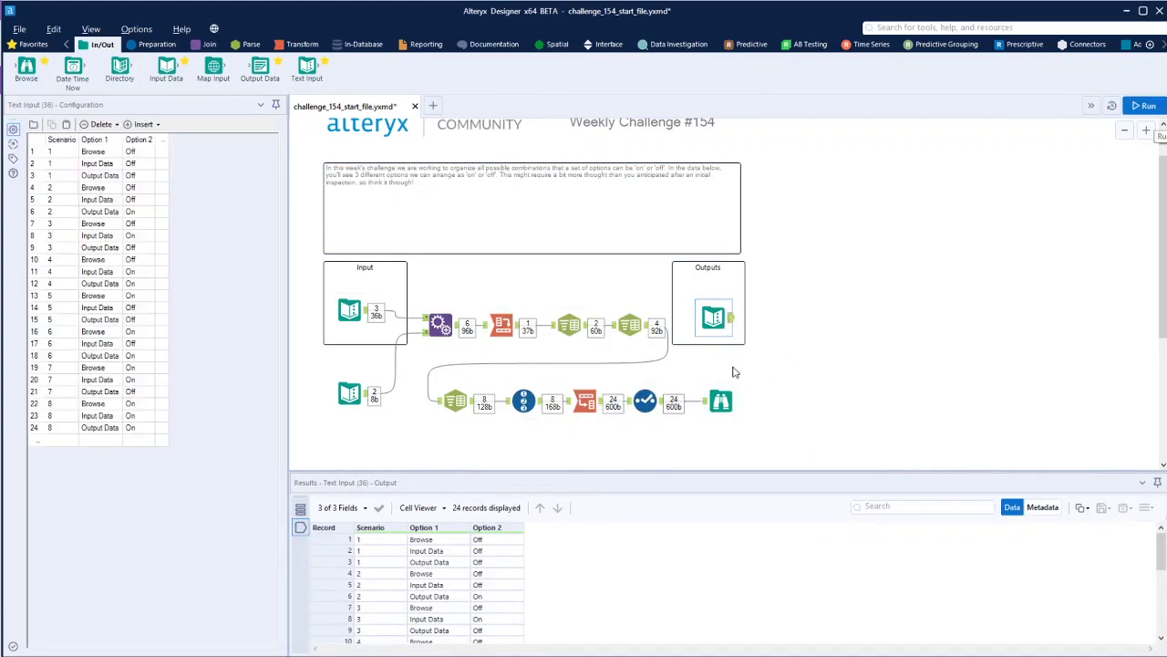
{"action": "left_click", "coordinate": [727, 394]}
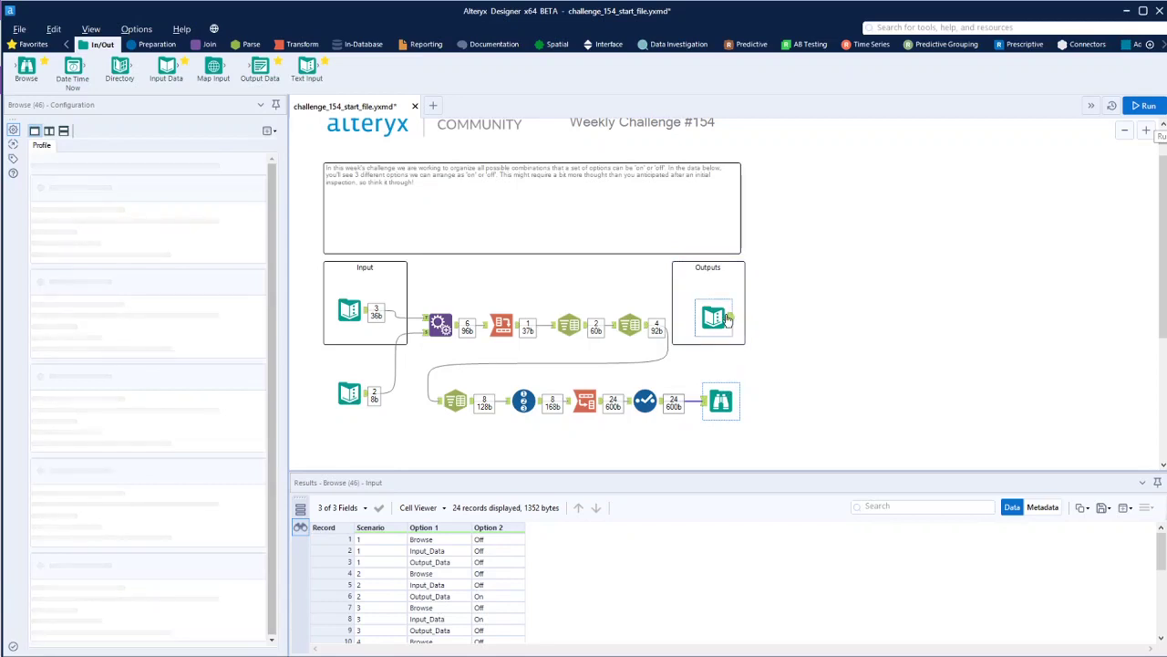
{"action": "left_click", "coordinate": [620, 467]}
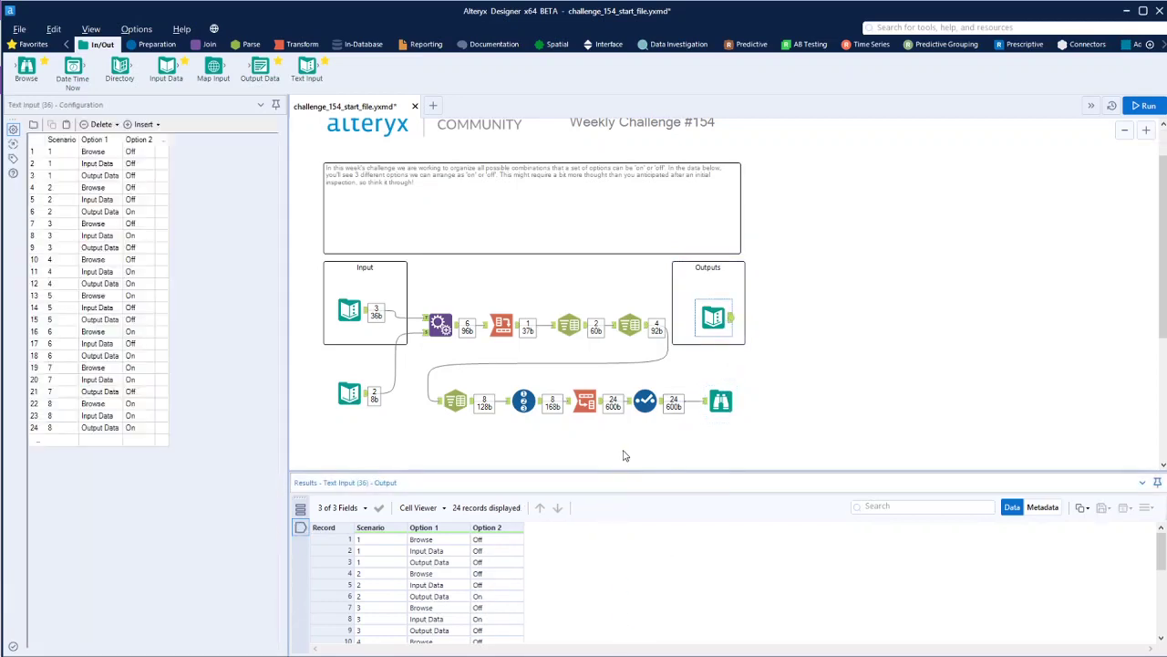
{"action": "left_click_drag", "start_coordinate": [635, 477], "coordinate": [639, 445]}
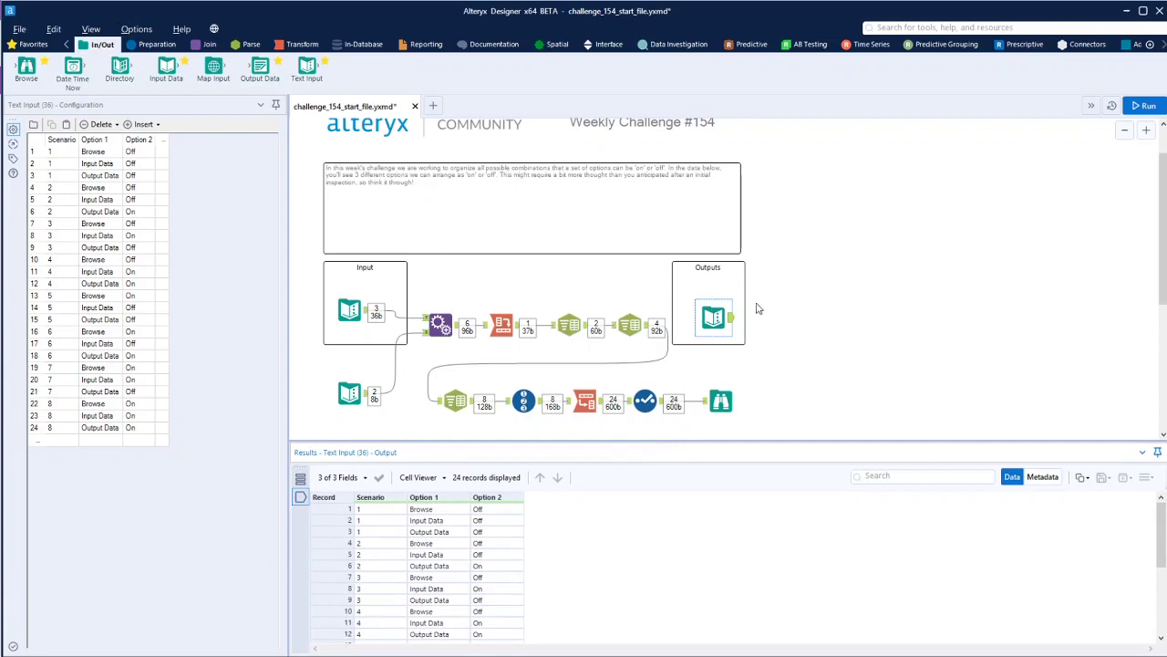
{"action": "left_click", "coordinate": [723, 401]}
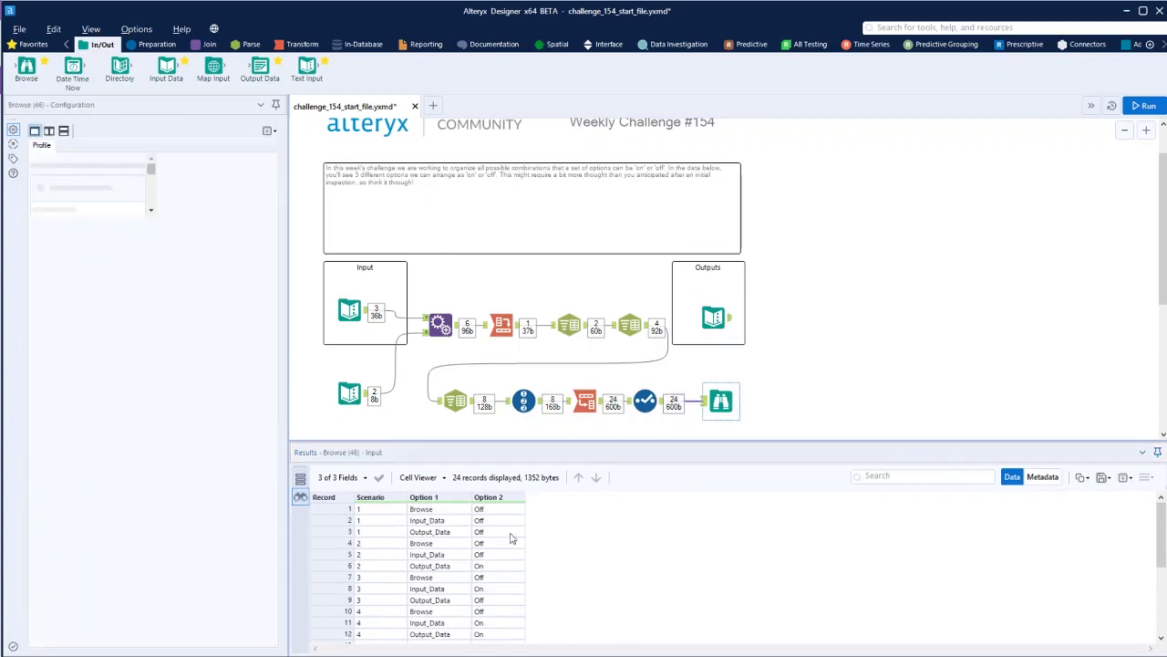
{"action": "left_click", "coordinate": [715, 318]}
{"action": "scroll", "coordinate": [521, 554], "scroll_direction": "down", "scroll_amount": 3}
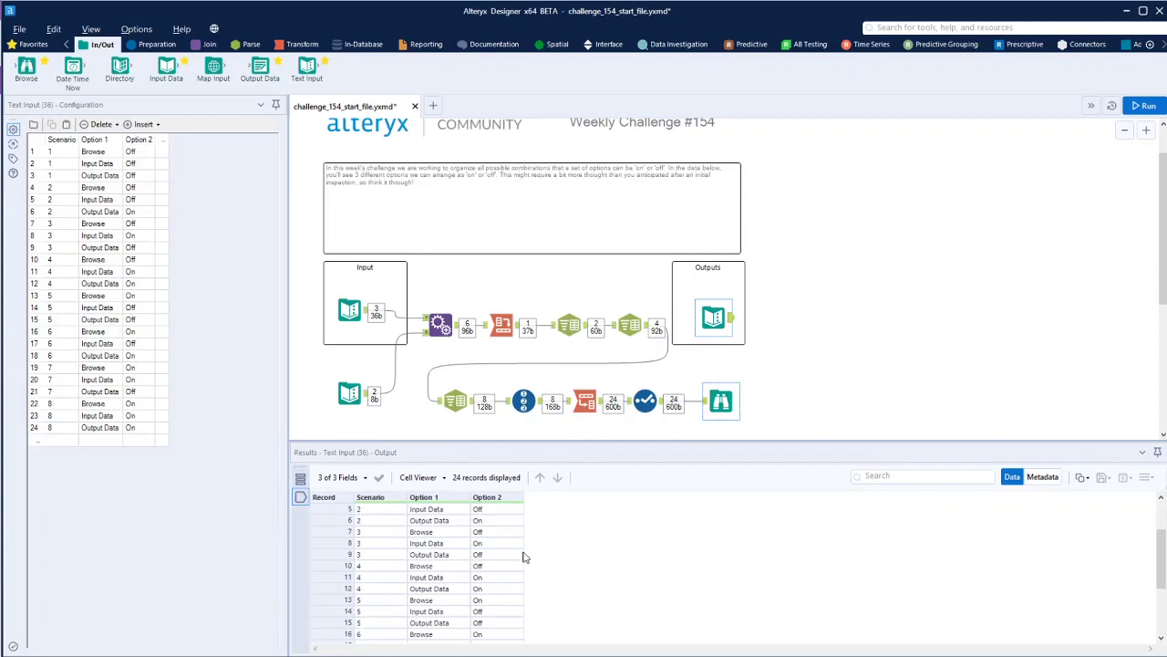
Shift the Browse and Select tools further right to make room
{"action": "left_click_drag", "start_coordinate": [727, 400], "coordinate": [812, 402]}
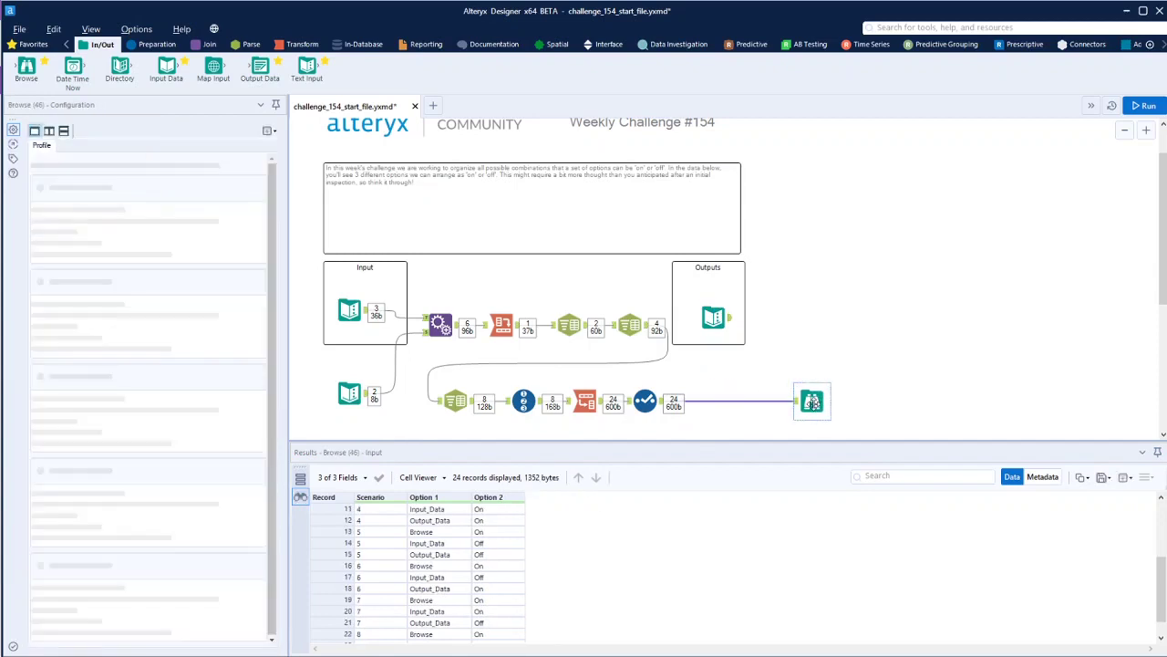
{"action": "left_click", "coordinate": [608, 409]}
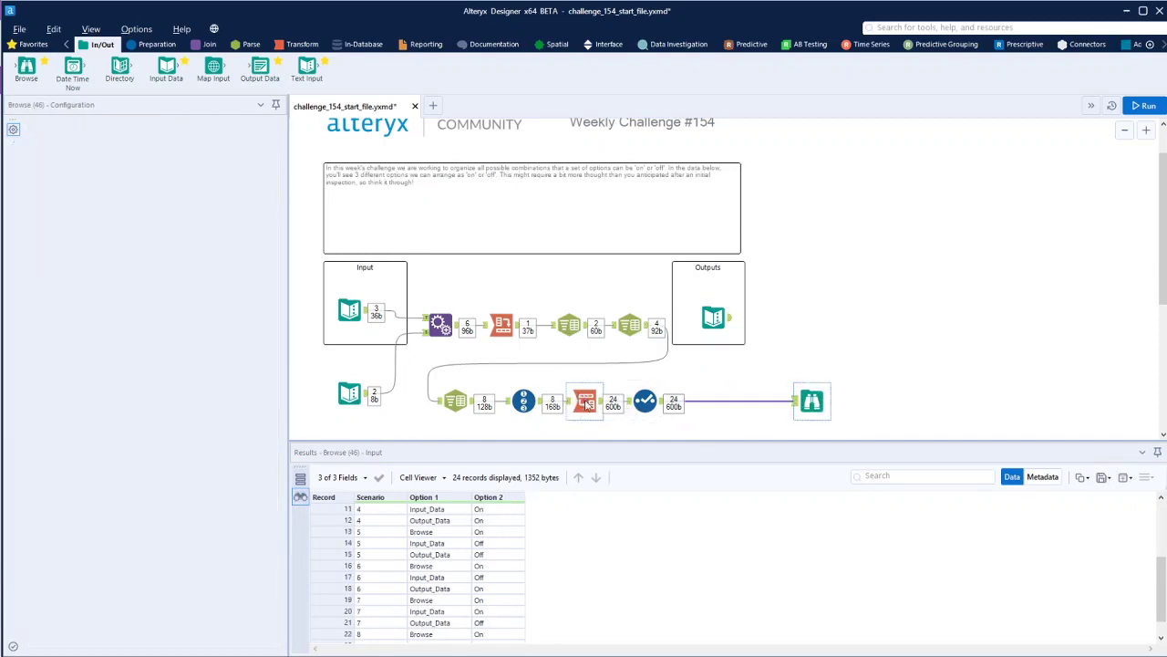
{"action": "left_click_drag", "start_coordinate": [608, 409], "coordinate": [738, 395]}
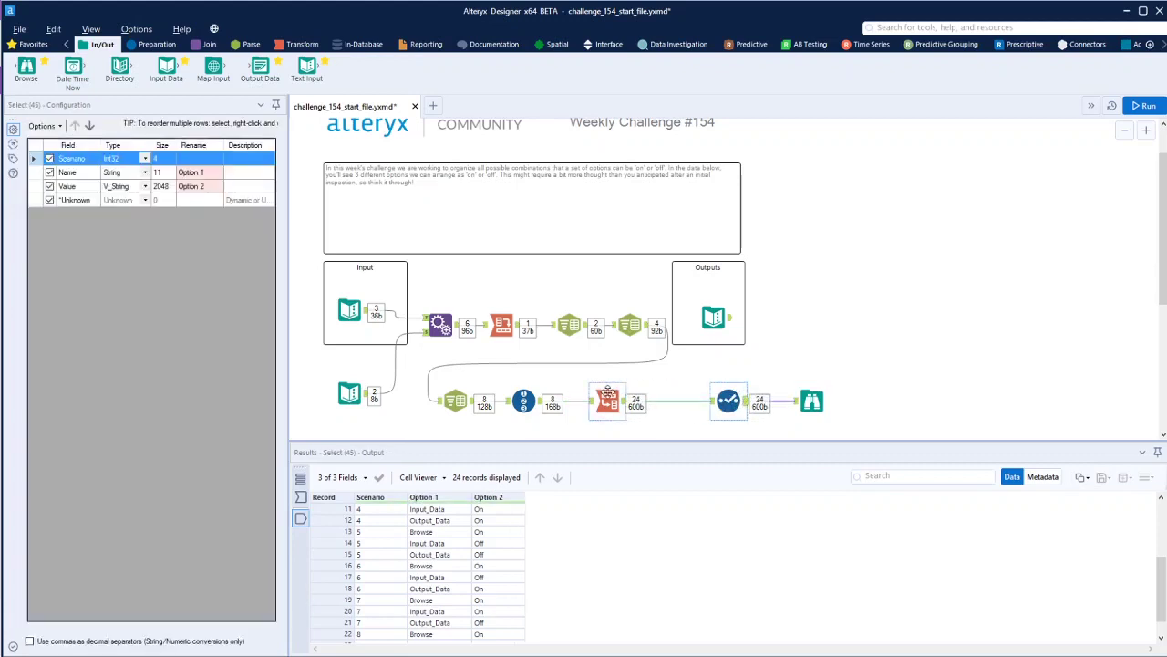
Insert a Dynamic Rename tool before Transpose, renaming Browse, Input_Data and Output_Data
{"action": "left_click_drag", "start_coordinate": [608, 402], "coordinate": [673, 407]}
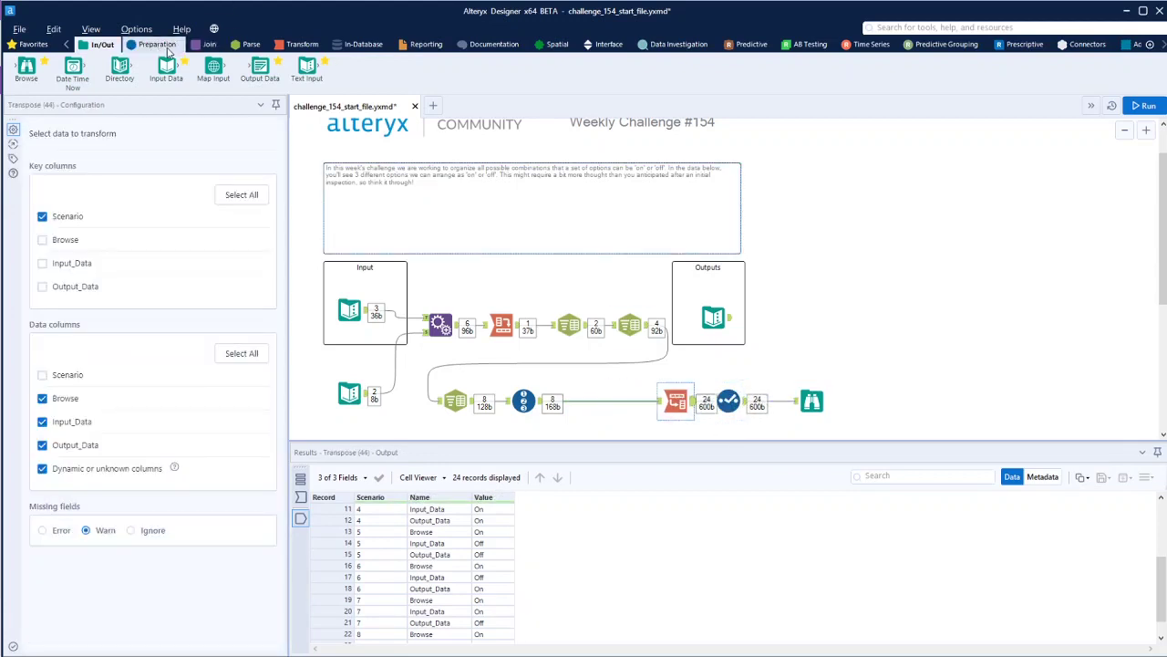
{"action": "left_click", "coordinate": [1161, 43]}
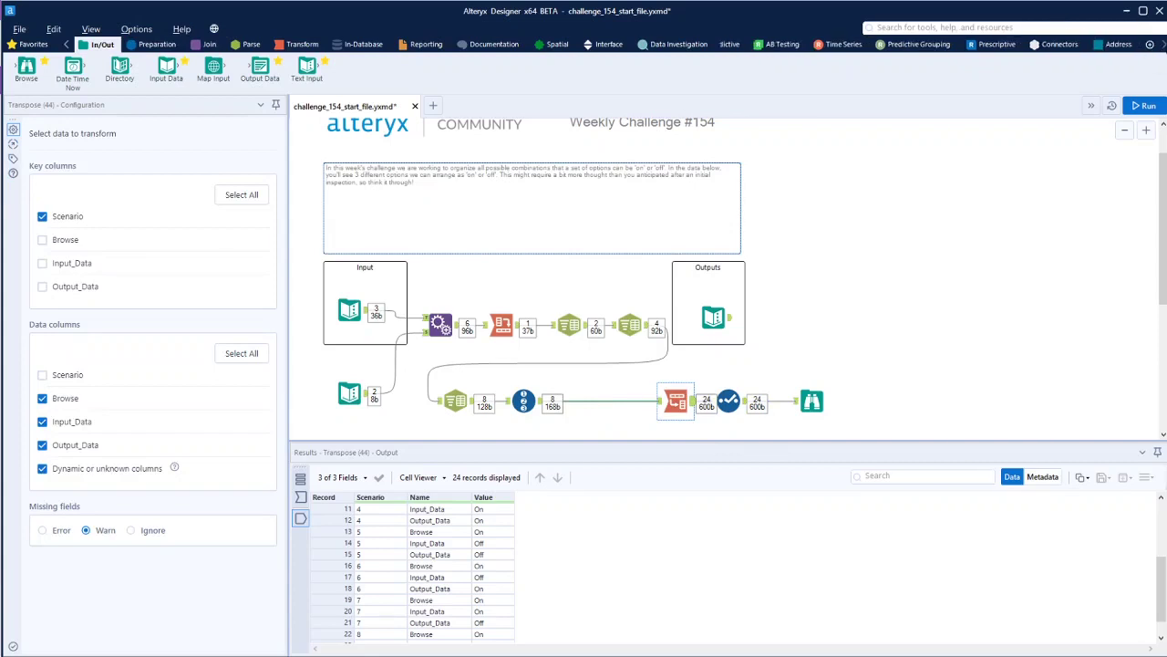
{"action": "left_click", "coordinate": [1053, 43]}
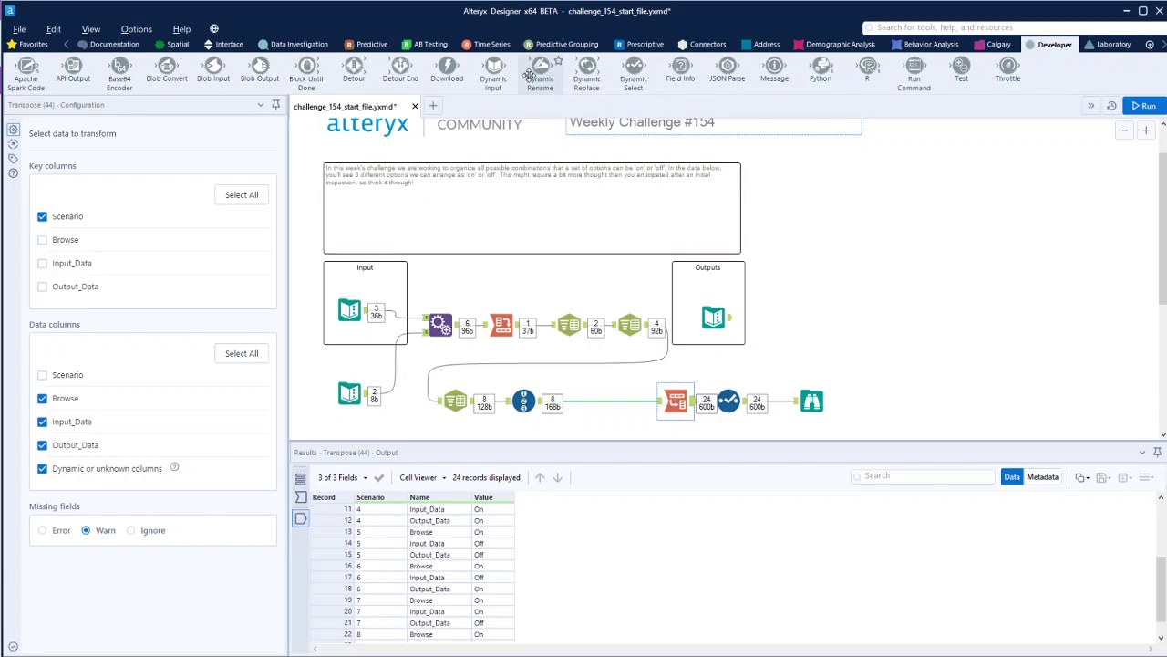
{"action": "left_click_drag", "start_coordinate": [539, 69], "coordinate": [598, 408]}
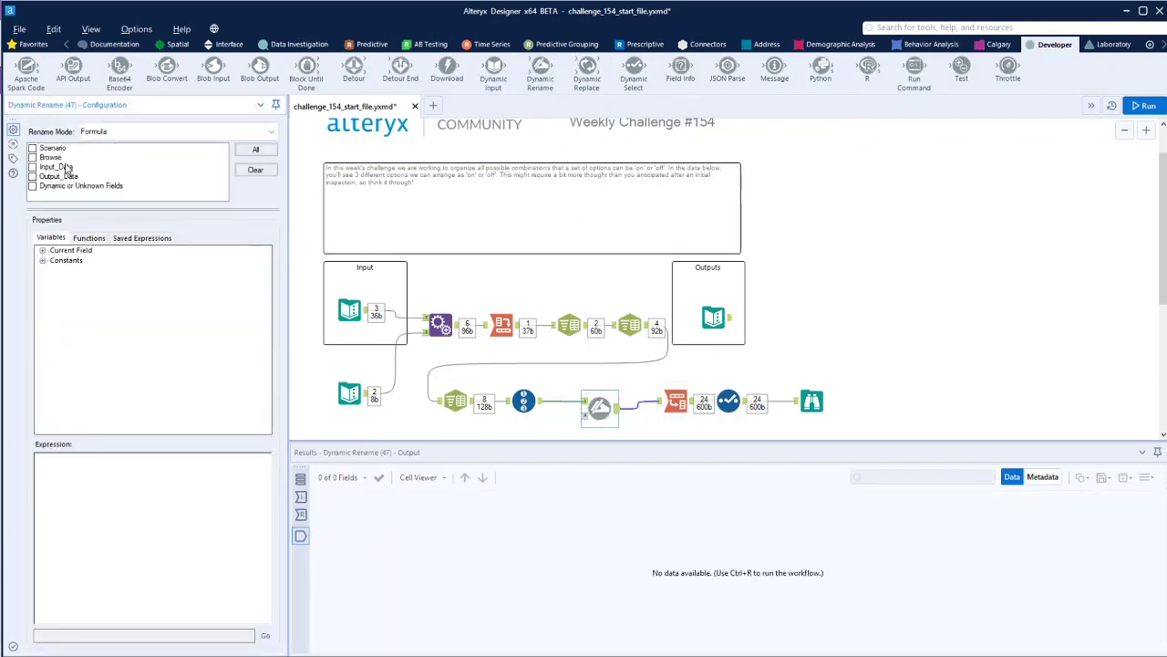
{"action": "left_click", "coordinate": [33, 157]}
{"action": "left_click", "coordinate": [33, 167]}
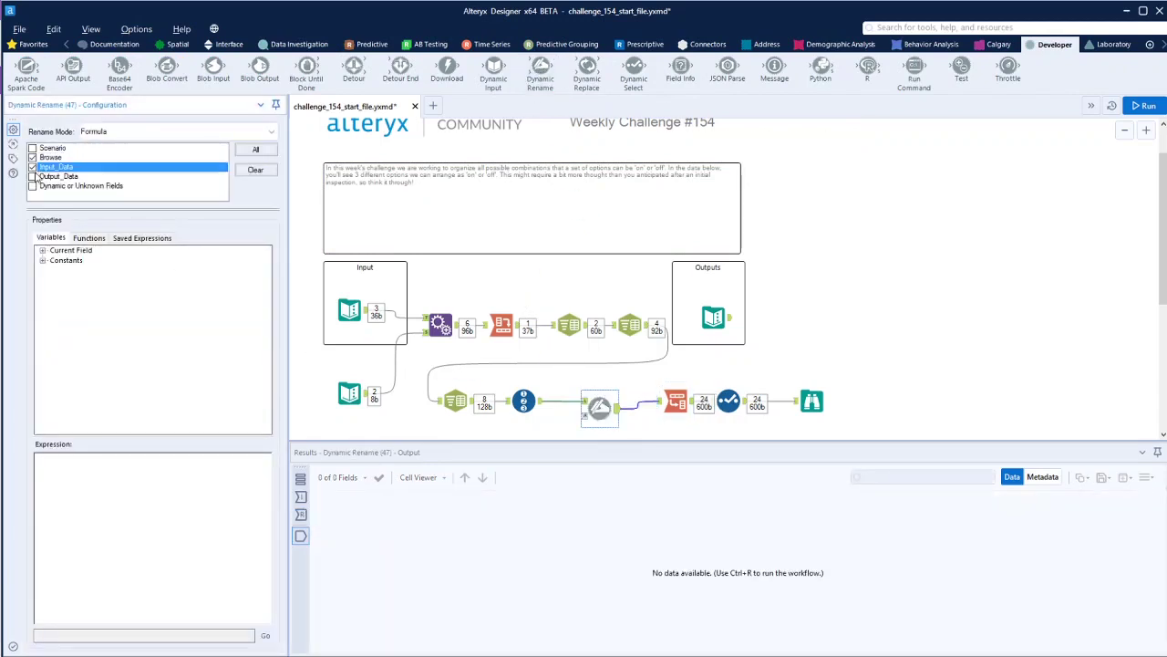
{"action": "left_click", "coordinate": [32, 176]}
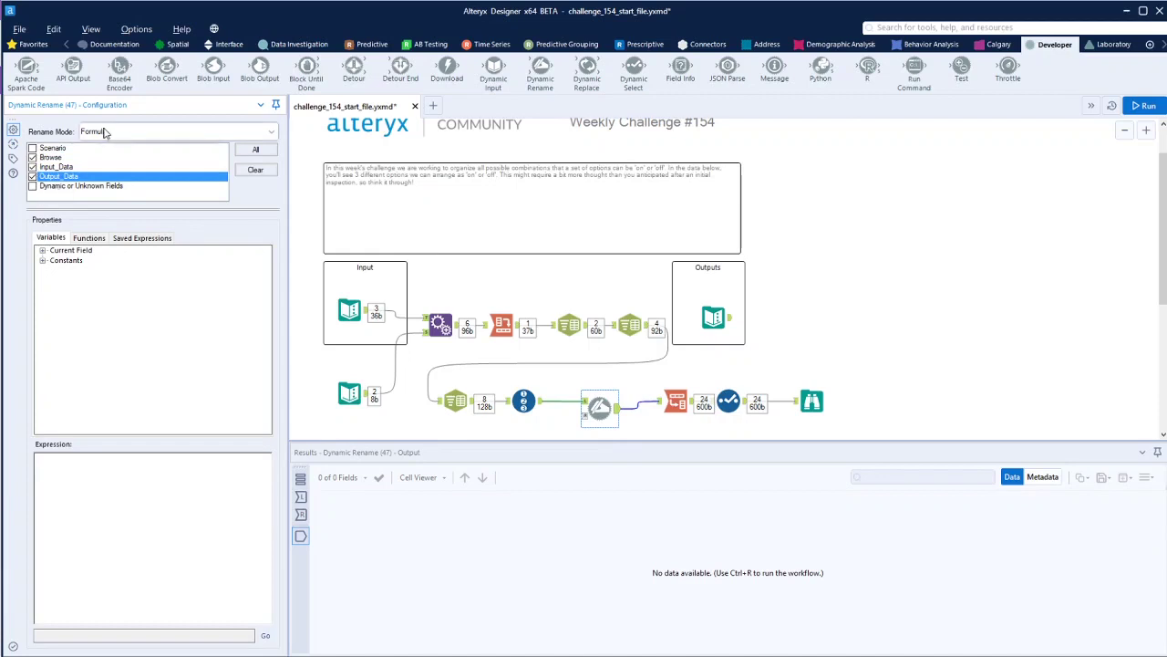
Start the Formula-mode rename expression with the ReplaceFirst string function
{"action": "left_click", "coordinate": [89, 479]}
{"action": "type", "text": "r"}
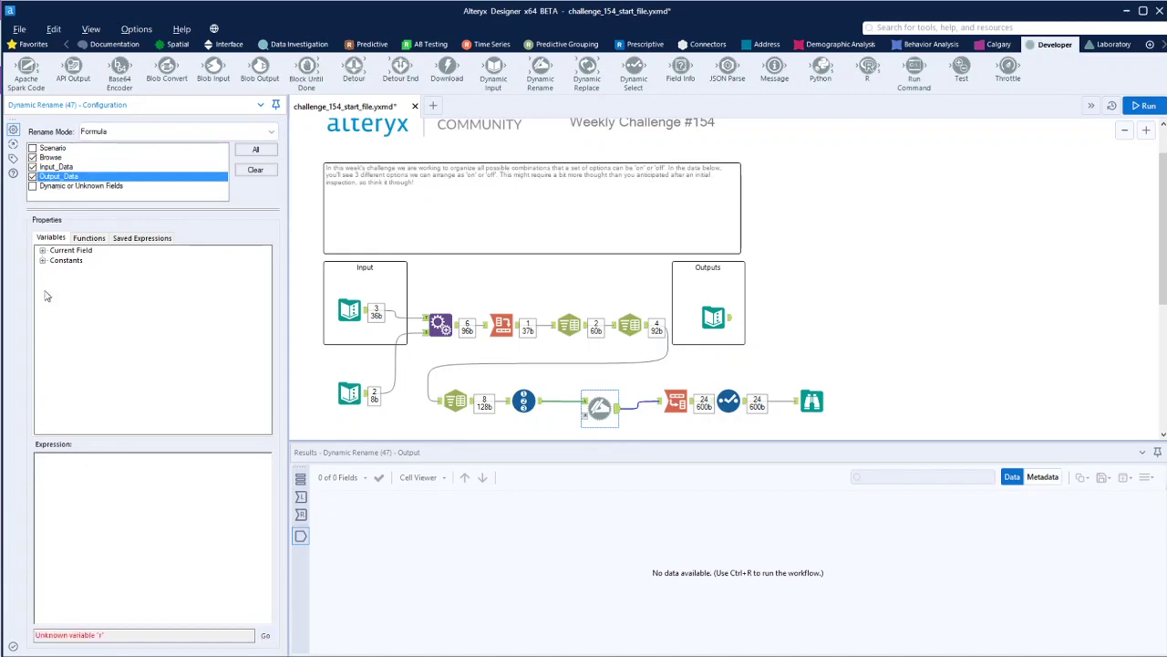
{"action": "left_click", "coordinate": [84, 238]}
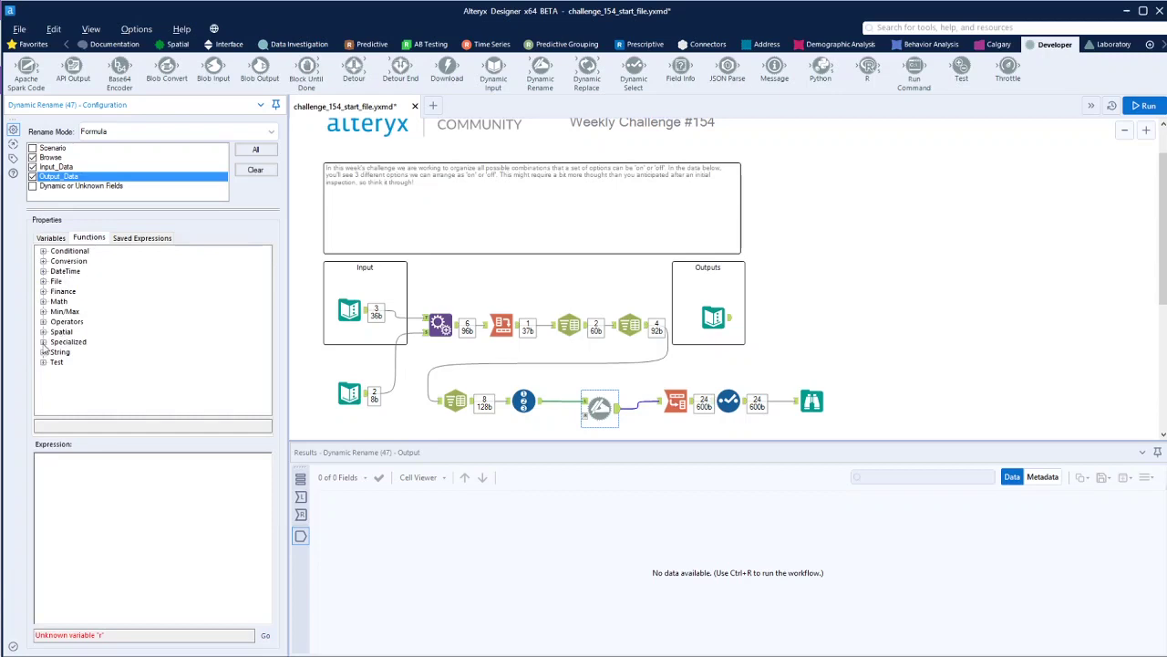
{"action": "left_click", "coordinate": [42, 352]}
{"action": "scroll", "coordinate": [98, 367], "scroll_direction": "down", "scroll_amount": 6}
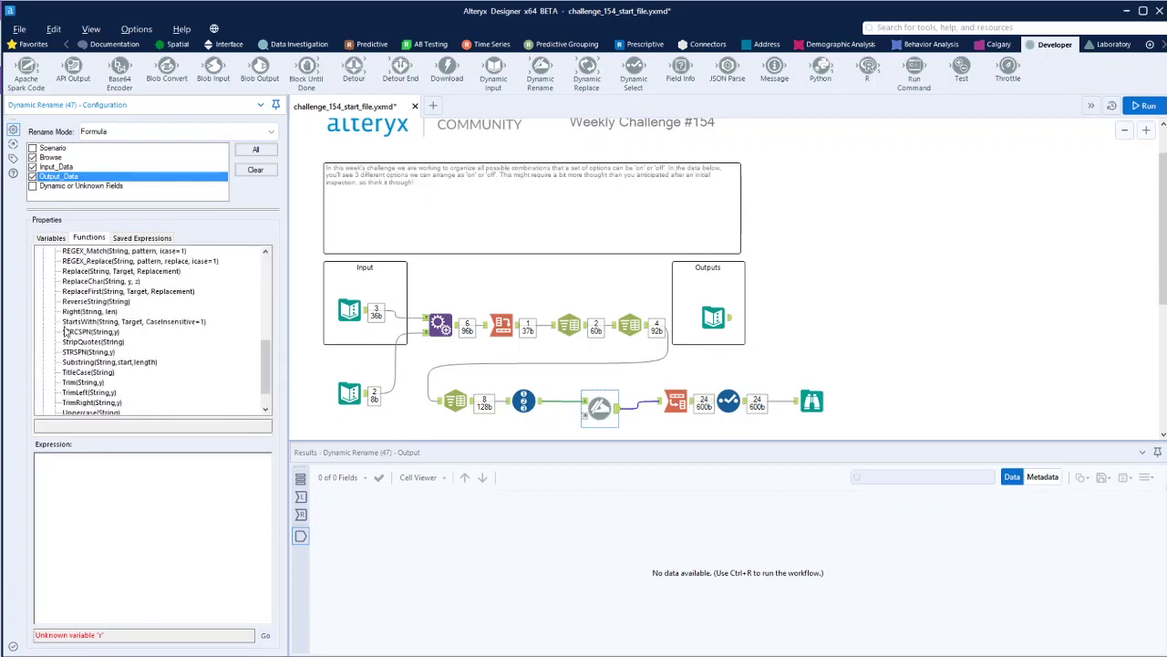
{"action": "double_click", "coordinate": [91, 291]}
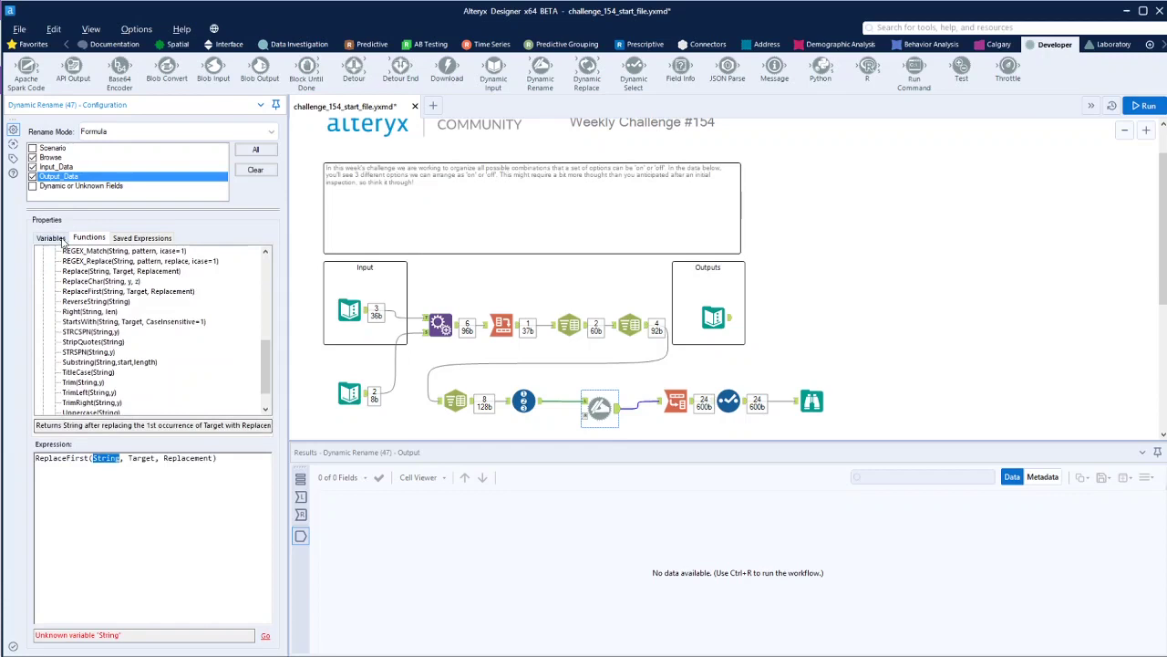
Fill ReplaceFirst with [_CurrentField_] as the string and '_' as the target
{"action": "left_click", "coordinate": [51, 238]}
{"action": "left_click", "coordinate": [42, 250]}
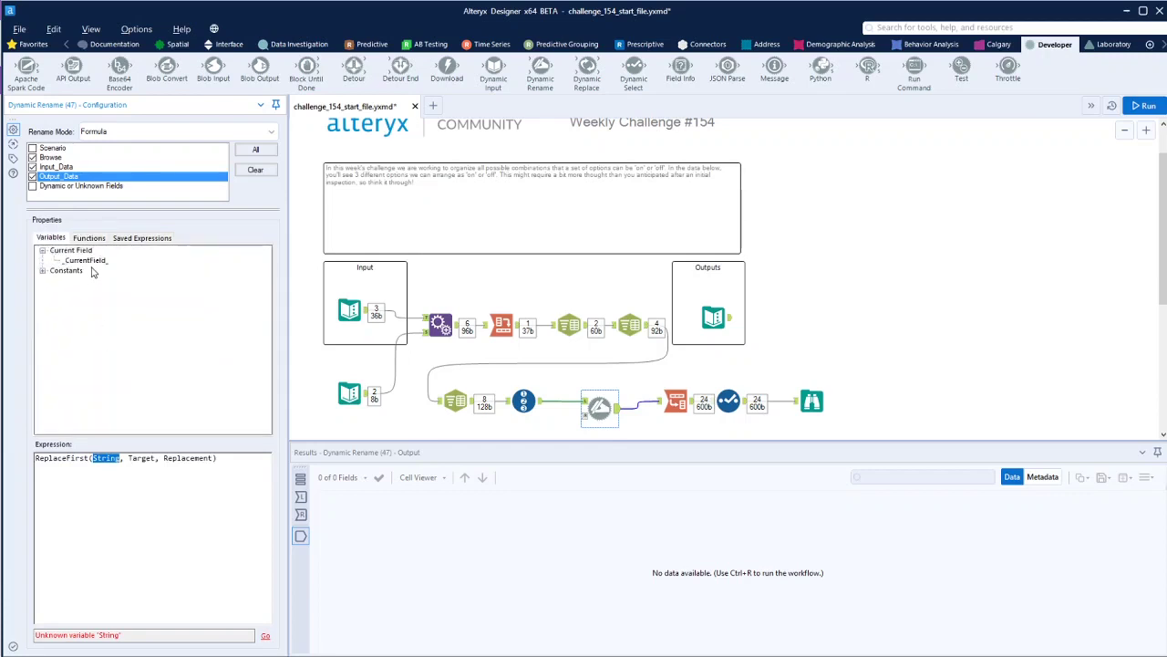
{"action": "double_click", "coordinate": [84, 260]}
{"action": "left_click_drag", "start_coordinate": [201, 458], "coordinate": [171, 454]}
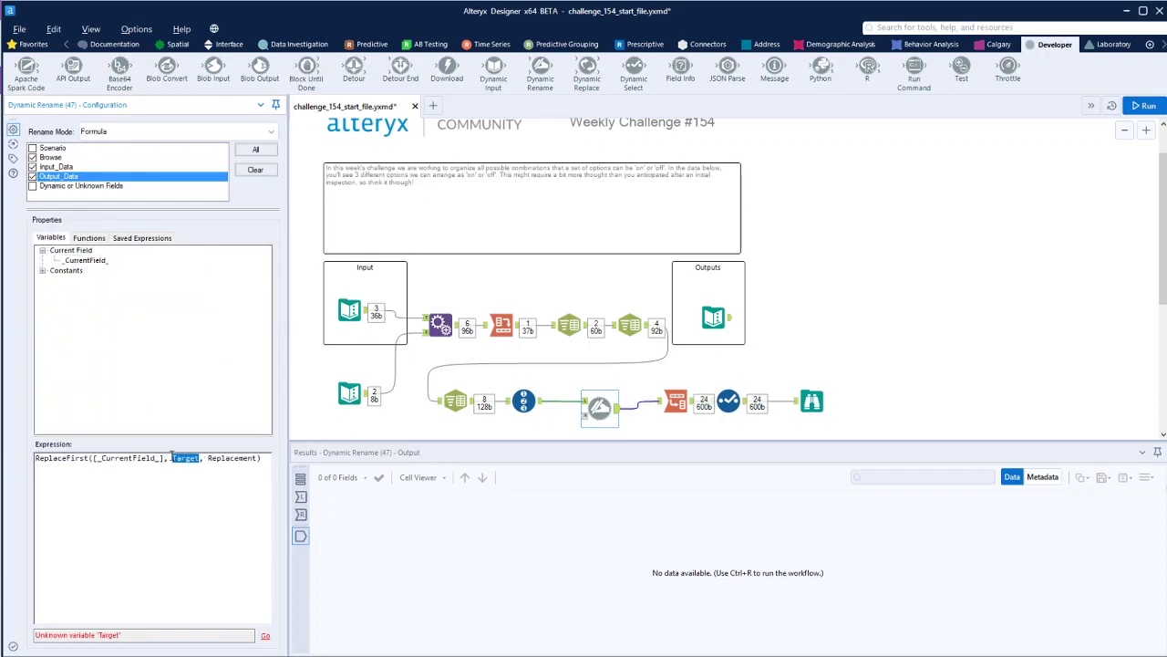
{"action": "type", "text": "'_'"}
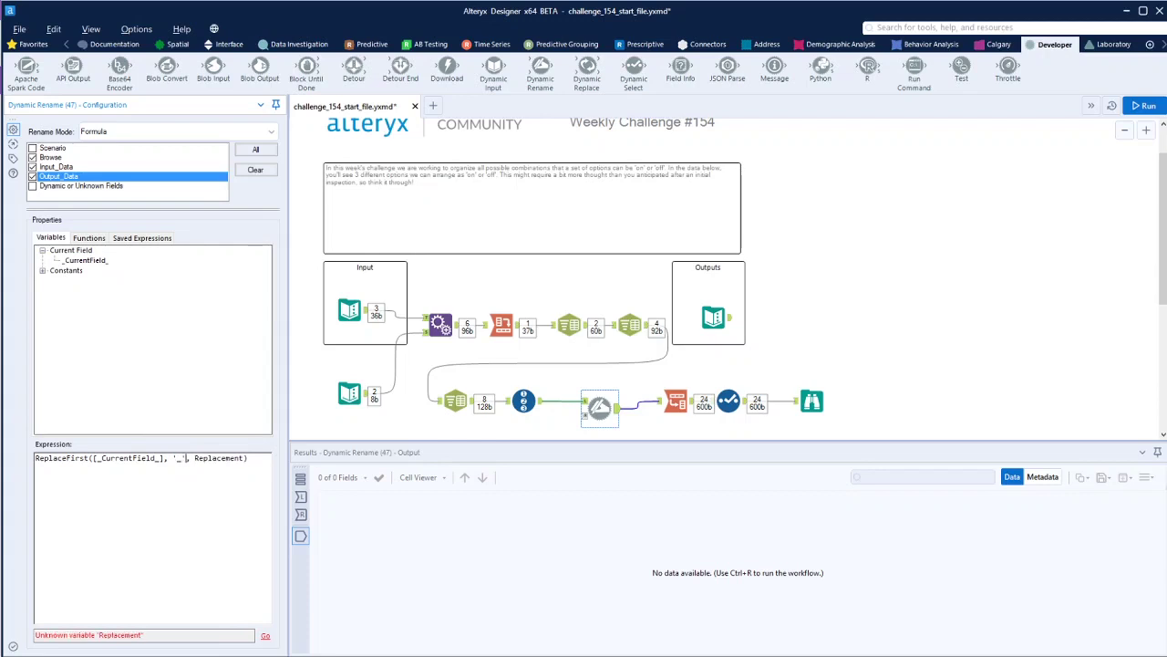
{"action": "double_click", "coordinate": [213, 460]}
Set the replacement to ' ', rerun, and check that Input Data and Output Data match the expected table
{"action": "type", "text": "' '"}
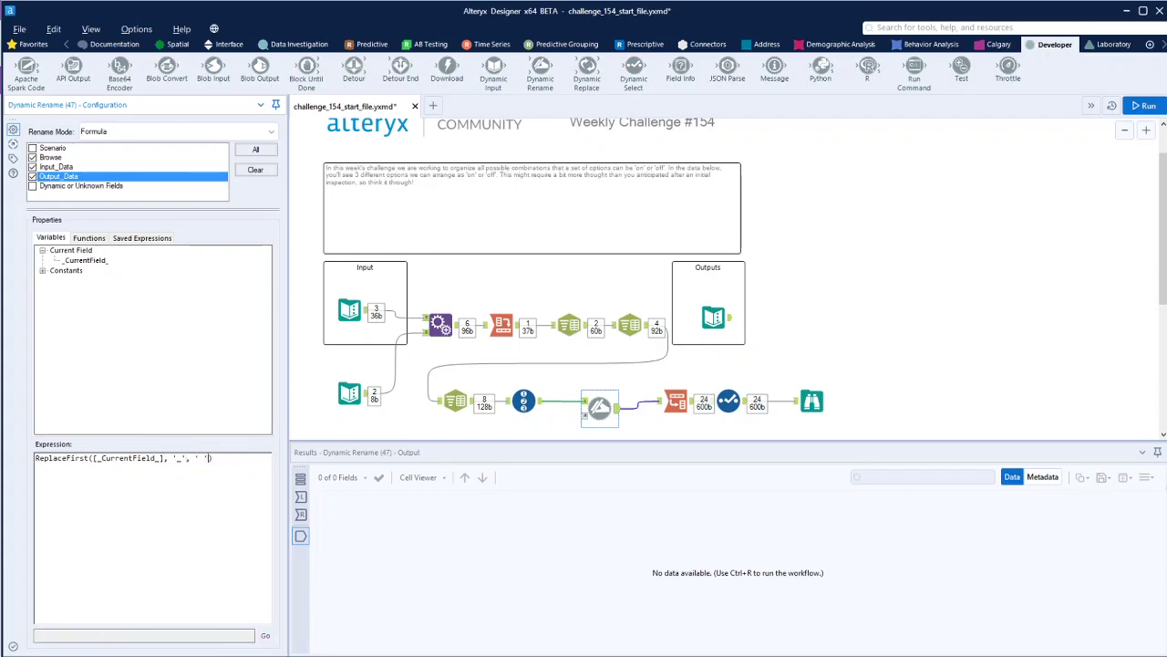
{"action": "left_click", "coordinate": [1143, 106]}
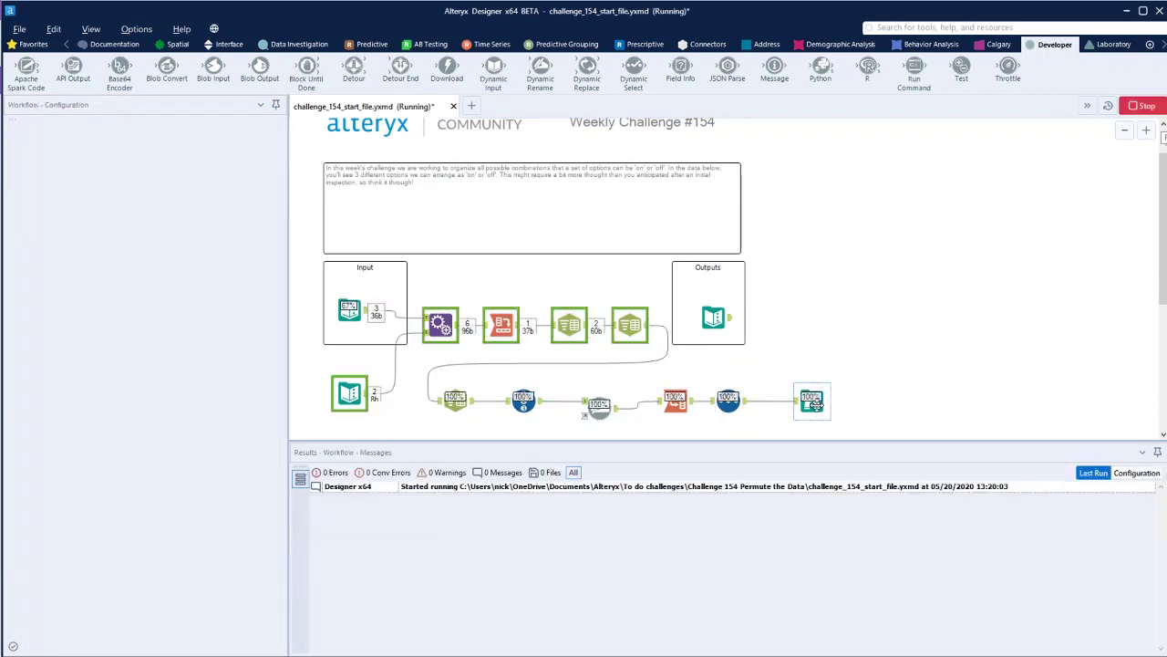
{"action": "left_click", "coordinate": [811, 402]}
{"action": "left_click", "coordinate": [716, 320]}
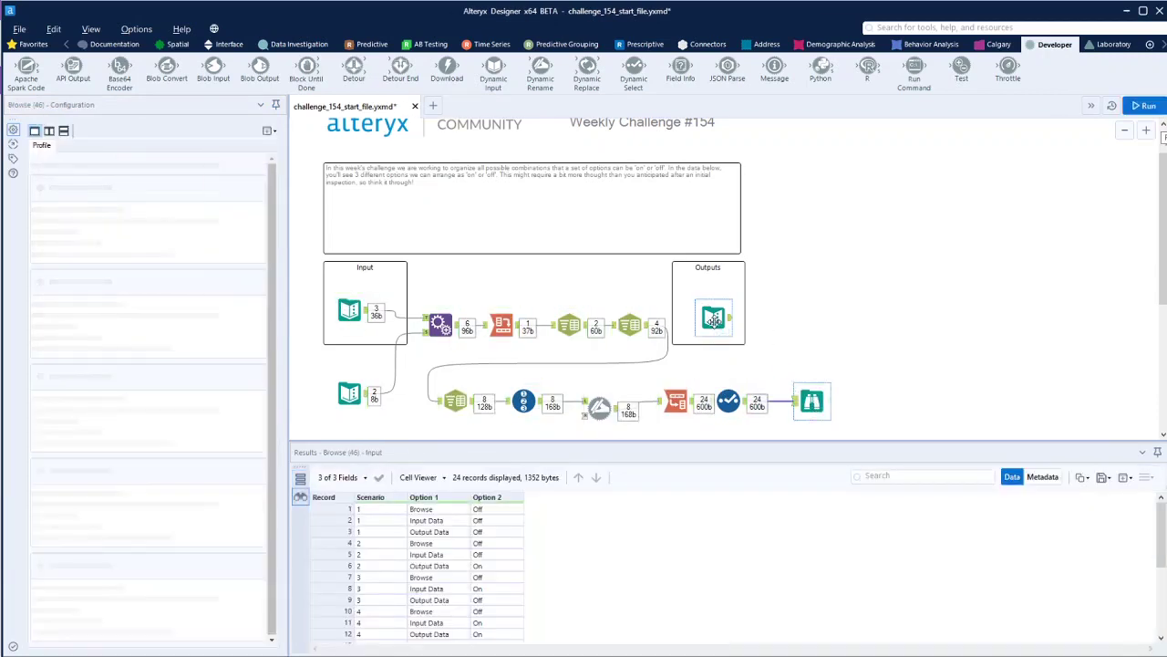
{"action": "left_click", "coordinate": [731, 318]}
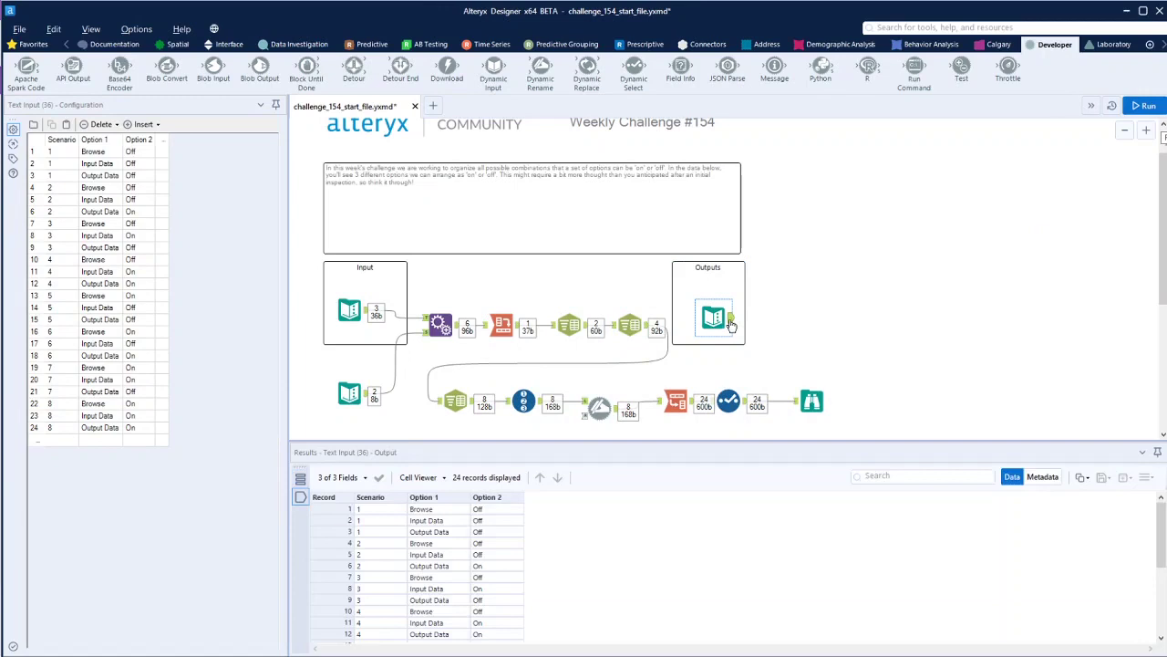
{"action": "left_click", "coordinate": [814, 400]}
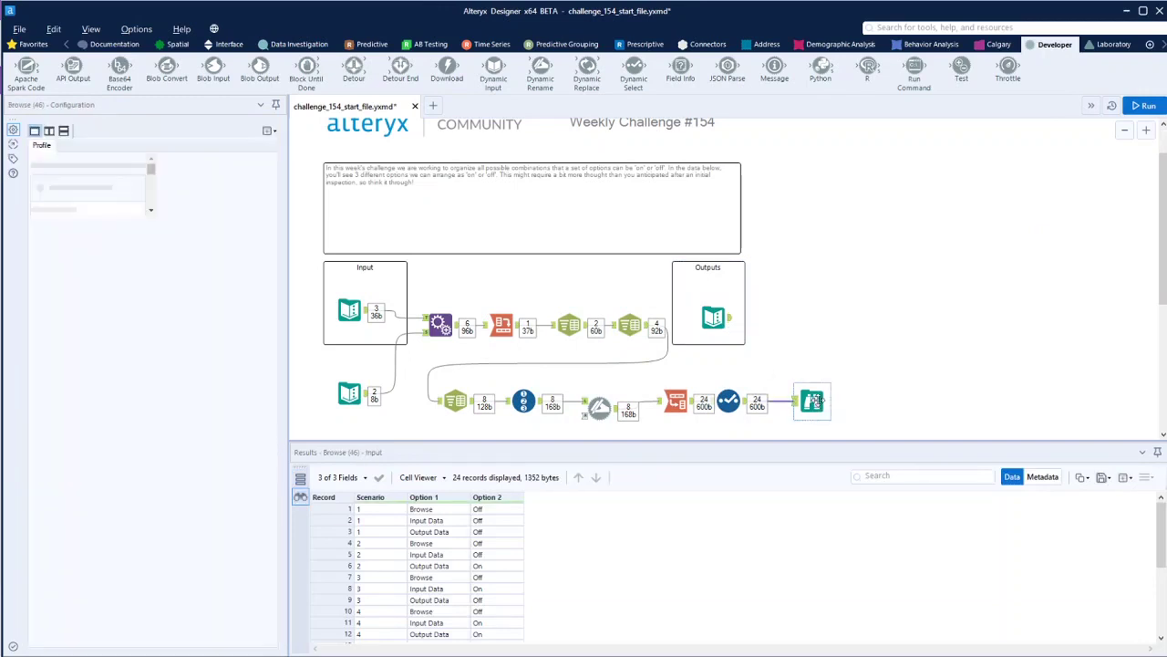
{"action": "left_click", "coordinate": [730, 319]}
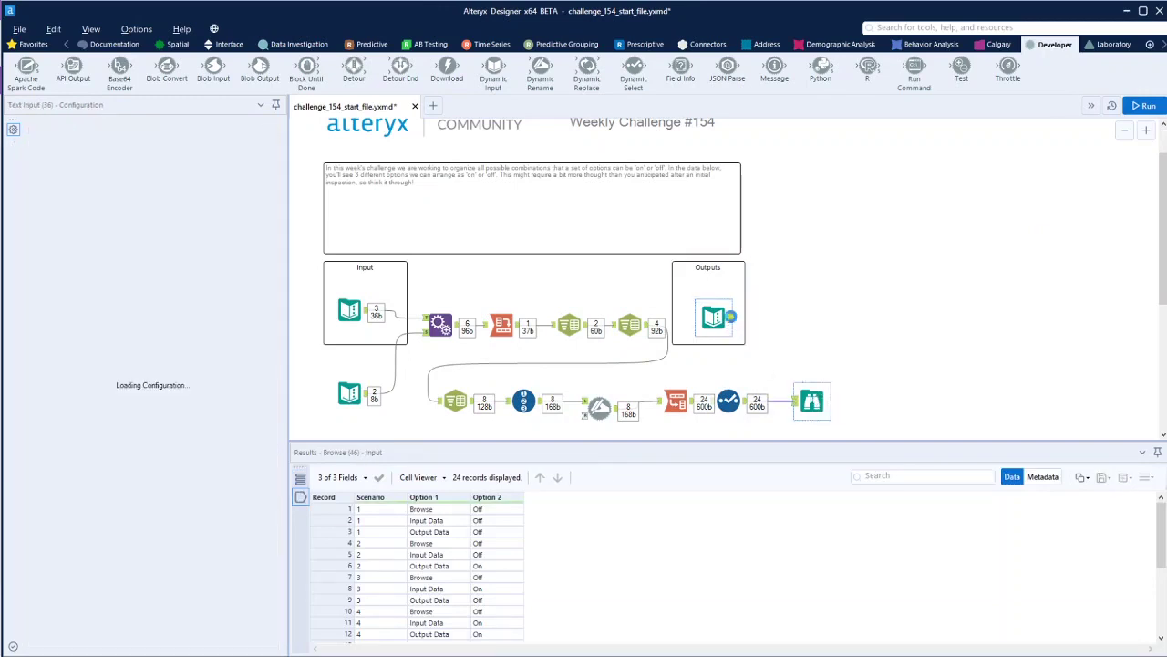
{"action": "scroll", "coordinate": [486, 598], "scroll_direction": "down", "scroll_amount": 4}
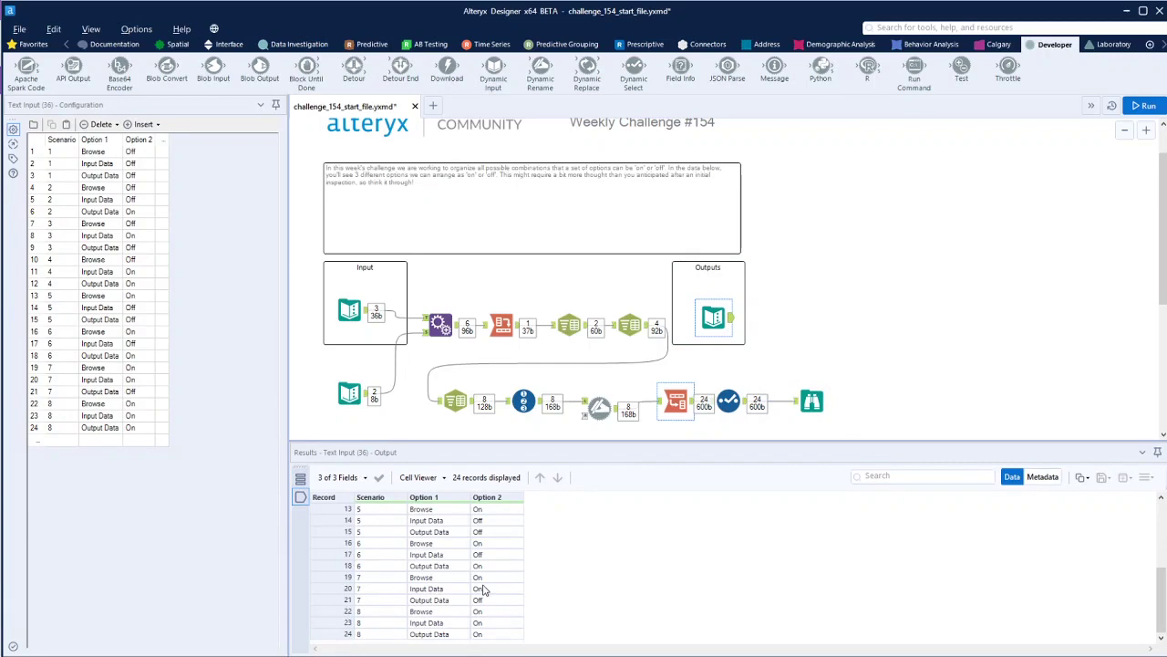